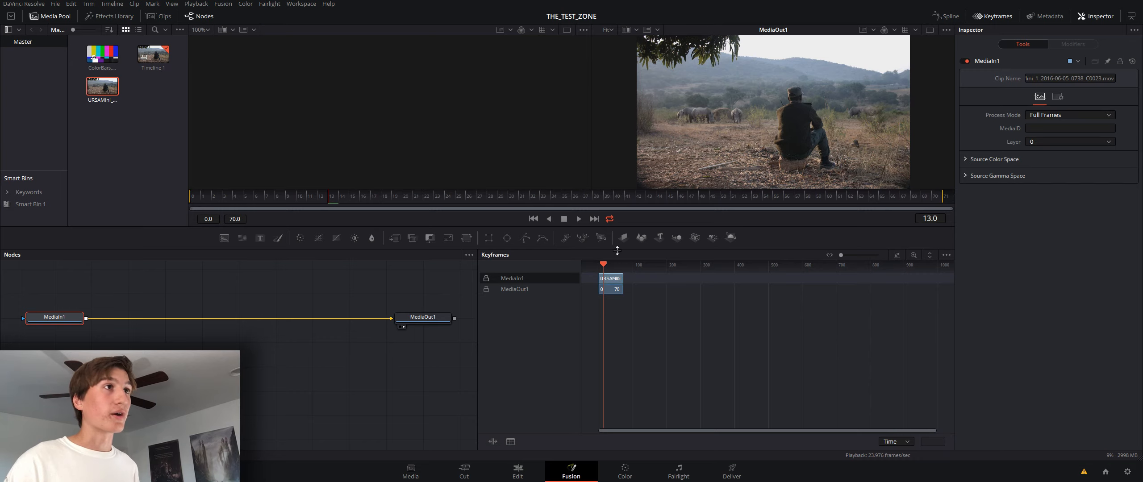
Hide the Keyframes editor and reposition the MediaIn1 and MediaOut1 nodes in the node graph.
left_click(995, 16)
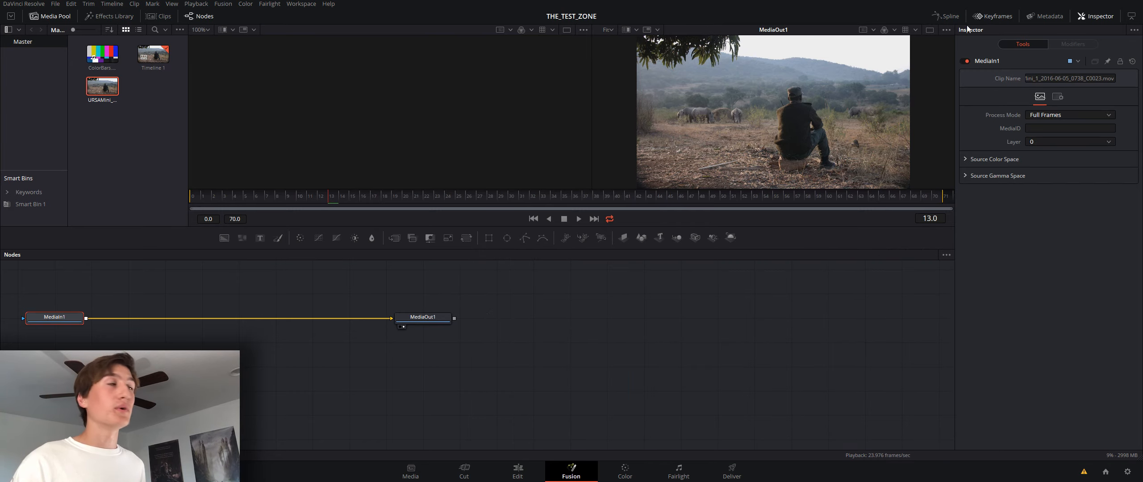
left_click_drag(61, 290, 425, 317)
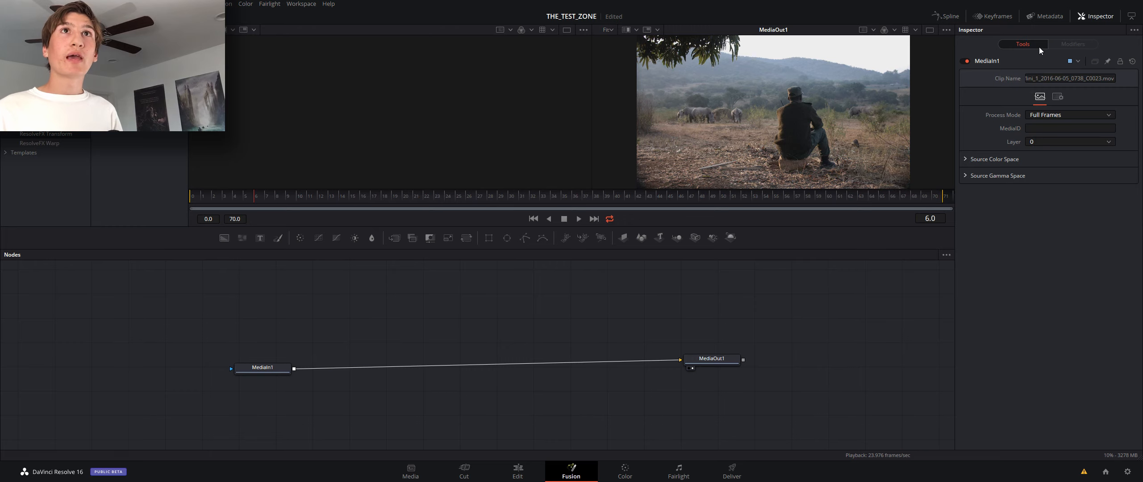
Hide and restore the Inspector, and switch to the Media Pool and back to the Effects Library.
left_click(1082, 16)
left_click(1082, 16)
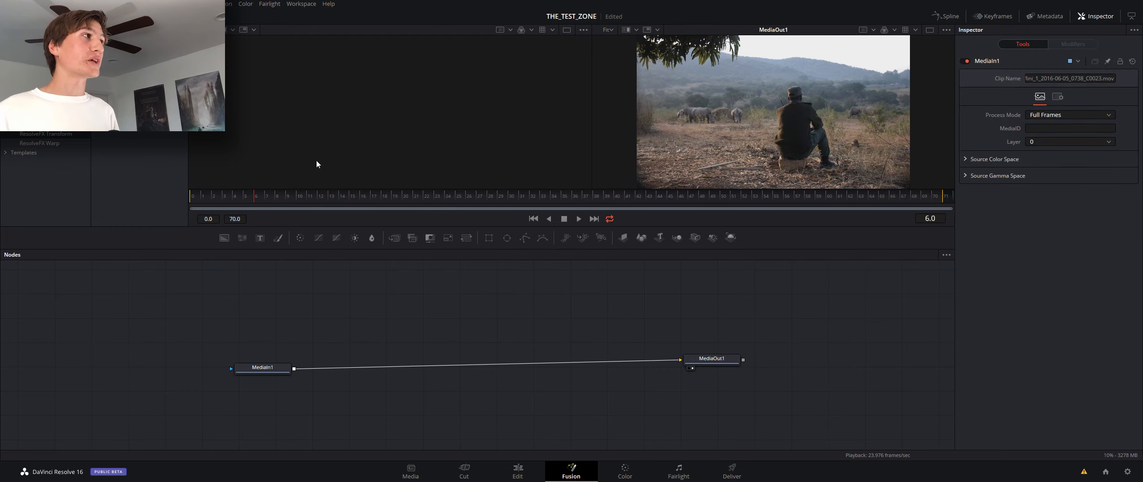
left_click(36, 16)
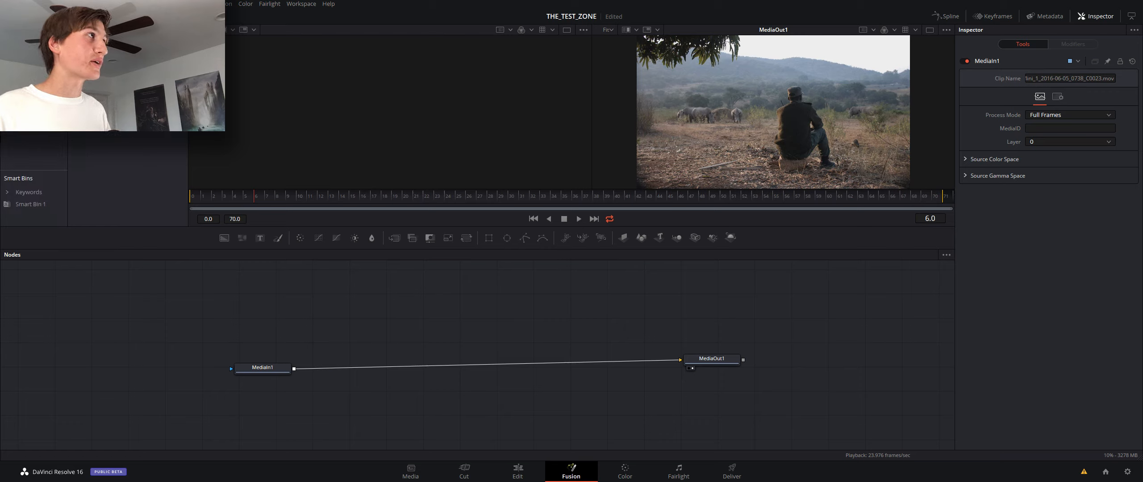
left_click(84, 16)
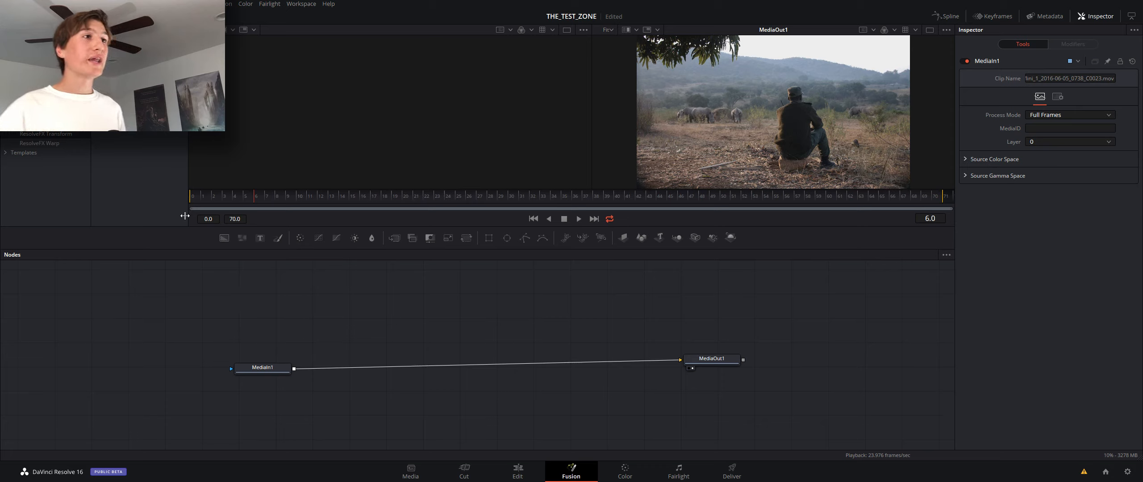
Rearrange the MediaIn1 and MediaOut1 nodes so they line up horizontally in the node graph.
left_click_drag(250, 329, 767, 407)
left_click_drag(697, 362, 648, 355)
left_click(431, 327)
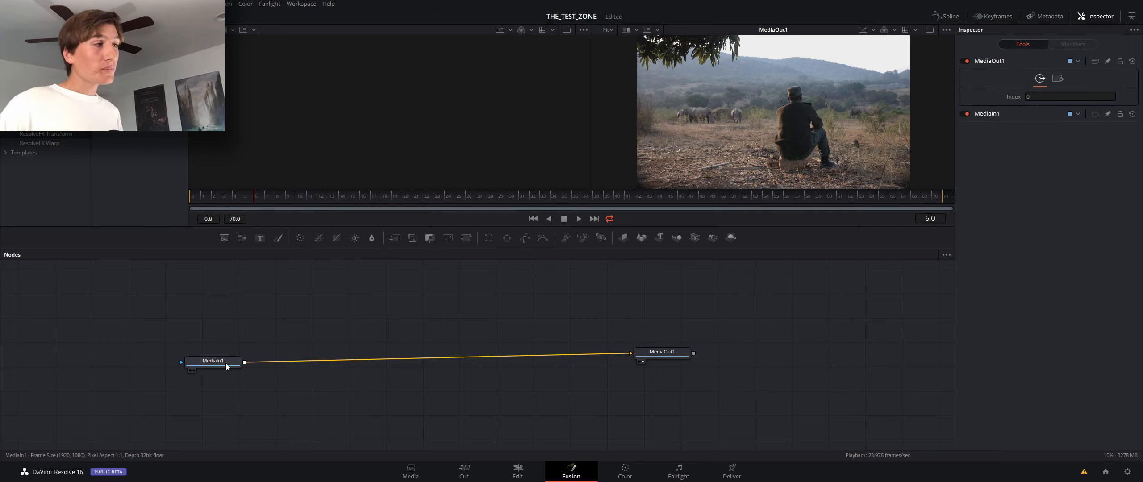
left_click_drag(227, 364, 239, 367)
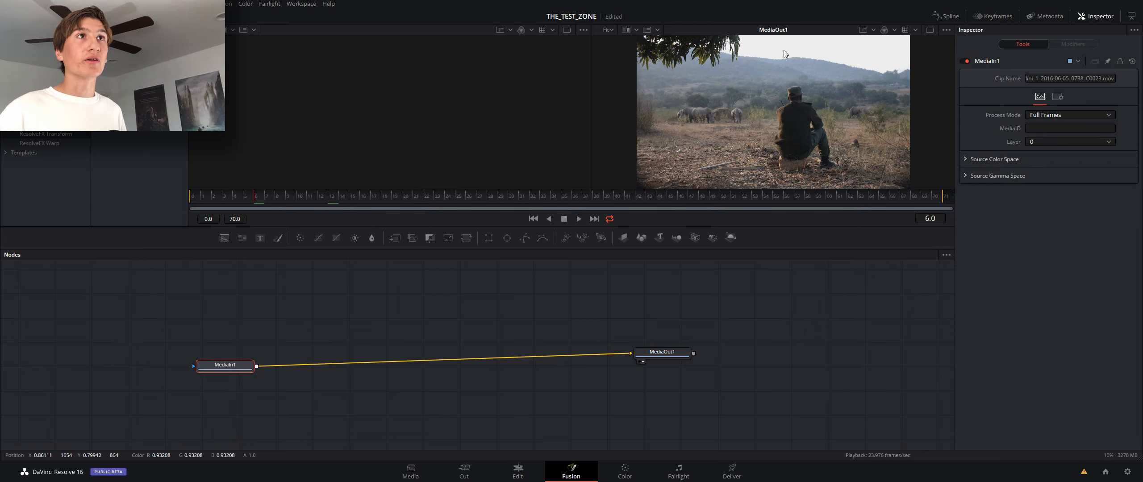
mouse_move(240, 367)
left_mouse_down()
mouse_move(238, 353)
mouse_move(239, 368)
left_mouse_up()
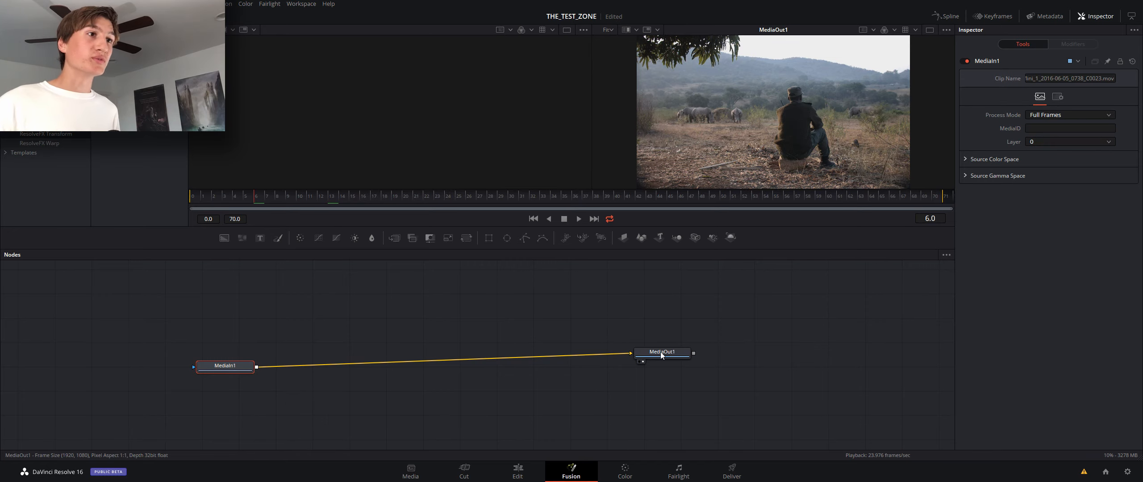
left_click_drag(674, 352, 684, 370)
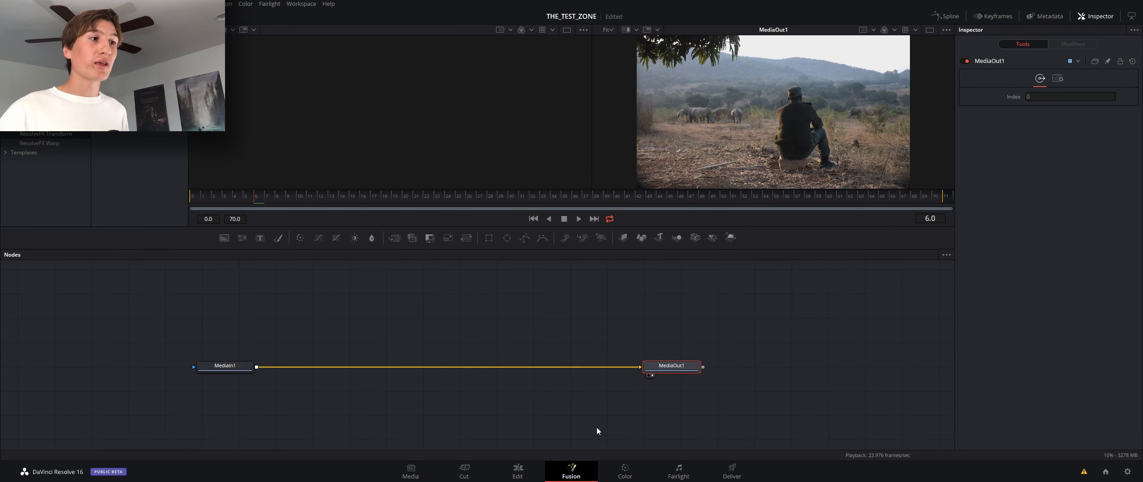
Shift the second URSAMini clip slightly earlier on the Edit page timeline and return to the Fusion page.
left_click(518, 473)
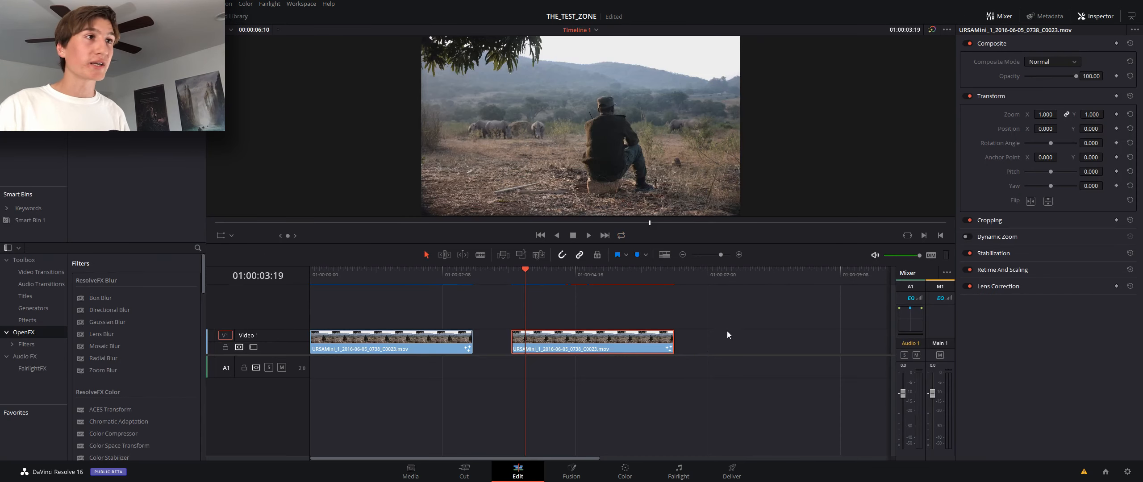
mouse_move(619, 356)
left_mouse_down()
mouse_move(643, 355)
mouse_move(606, 356)
left_mouse_up()
left_click(569, 472)
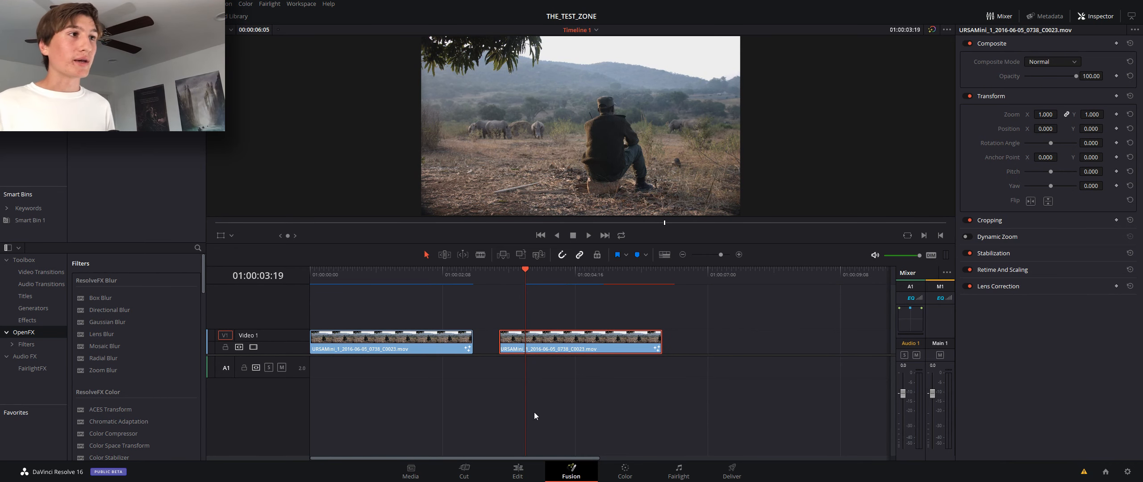
Move the MediaIn1 node a little closer to MediaOut1 and place it level with it.
left_click_drag(245, 367, 243, 382)
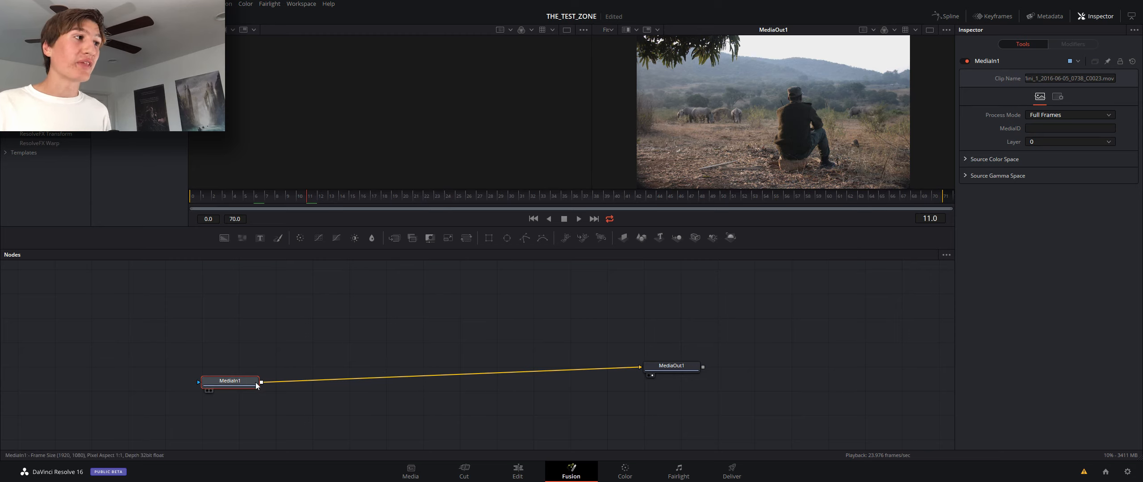
left_click_drag(238, 382, 217, 397)
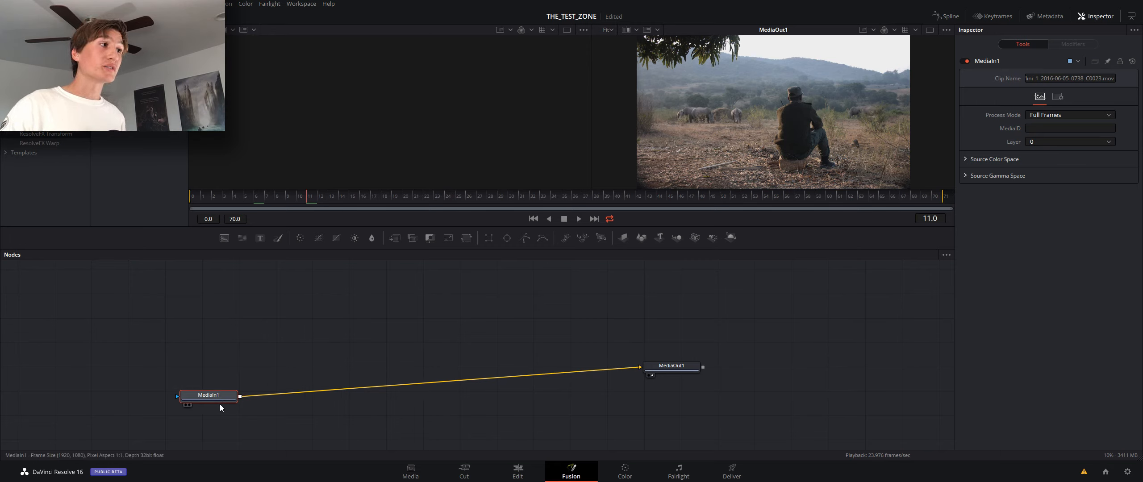
left_click_drag(220, 404, 250, 378)
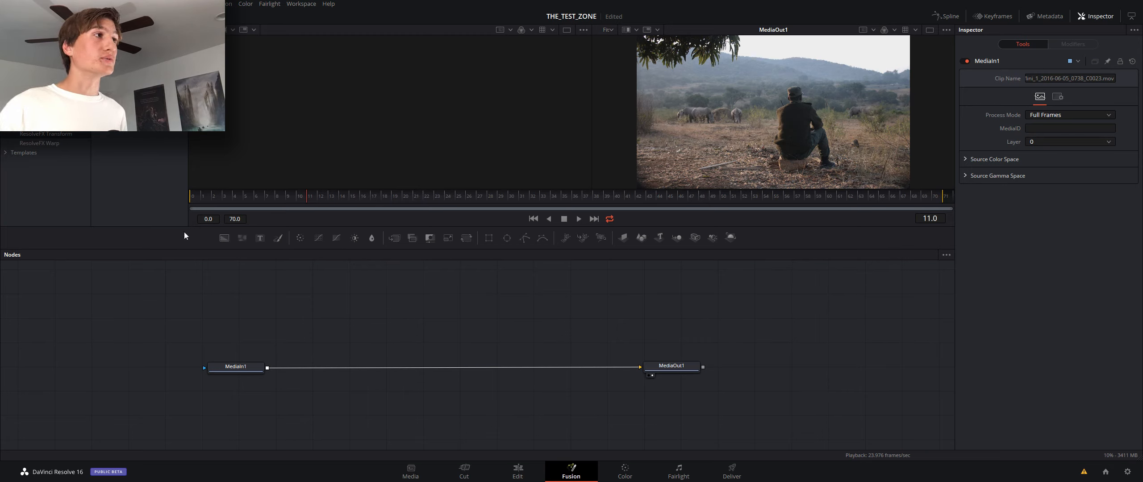
Add a Text+ node and place it unconnected above the line between MediaIn1 and MediaOut1.
left_click(262, 241)
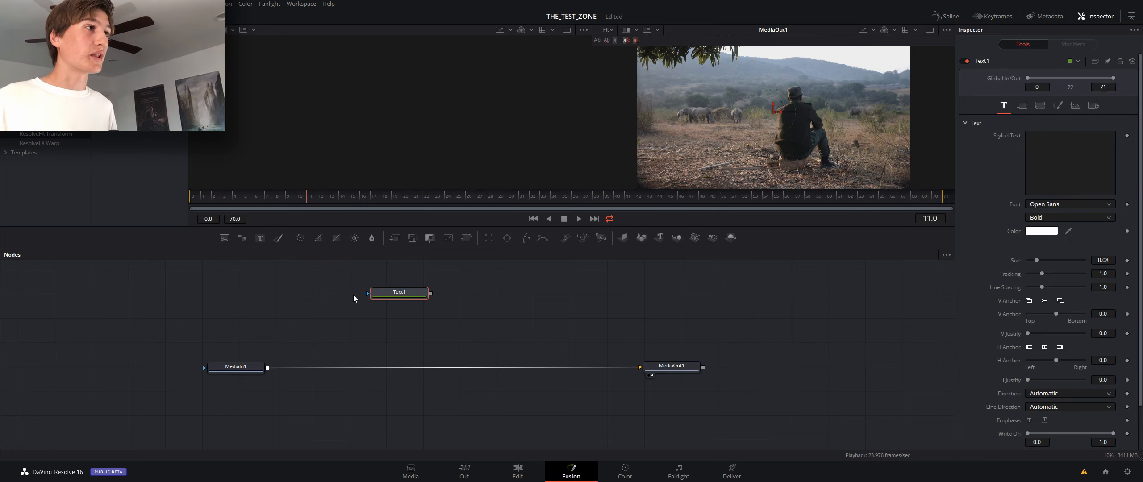
left_click_drag(400, 293, 373, 305)
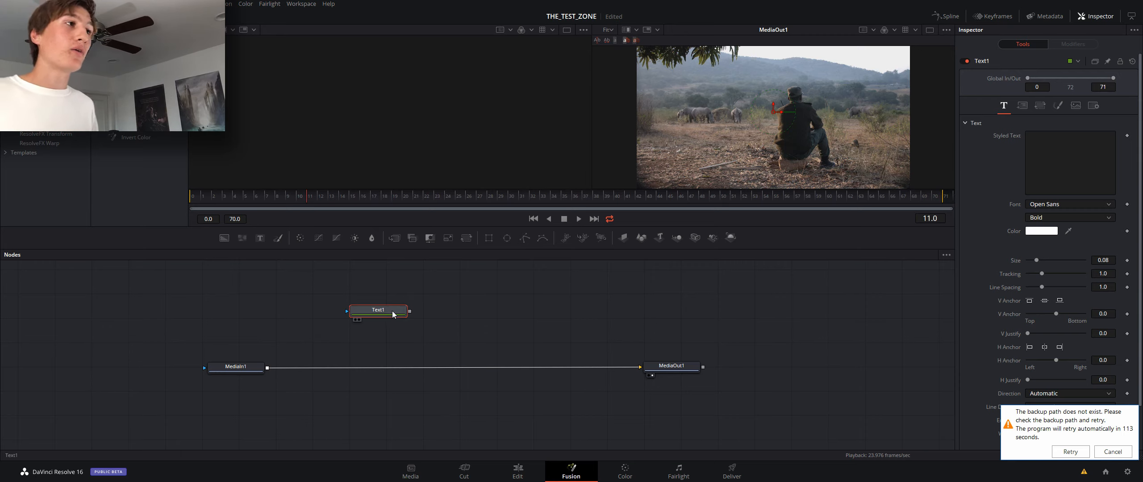
left_click_drag(393, 314, 369, 311)
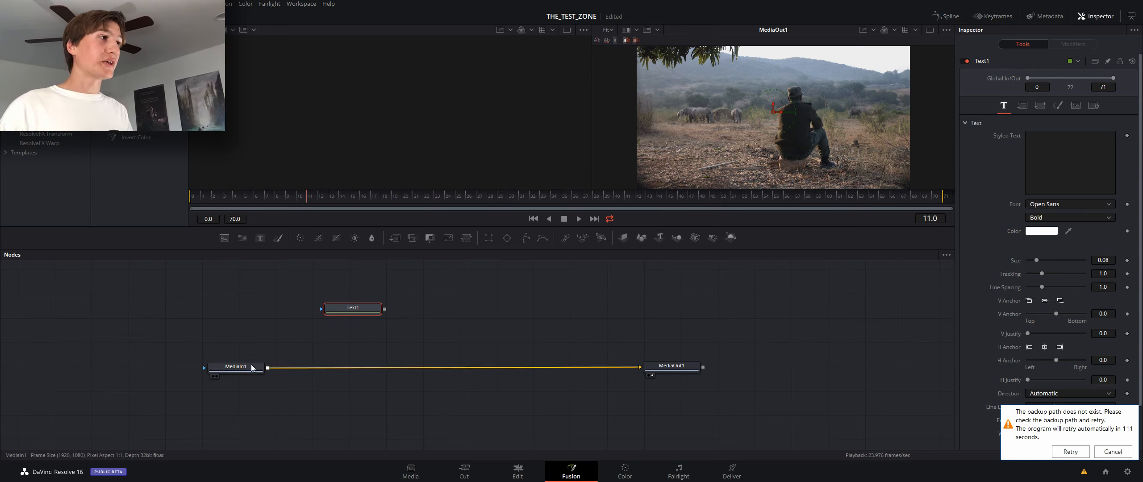
left_click_drag(253, 368, 252, 369)
left_click(327, 347)
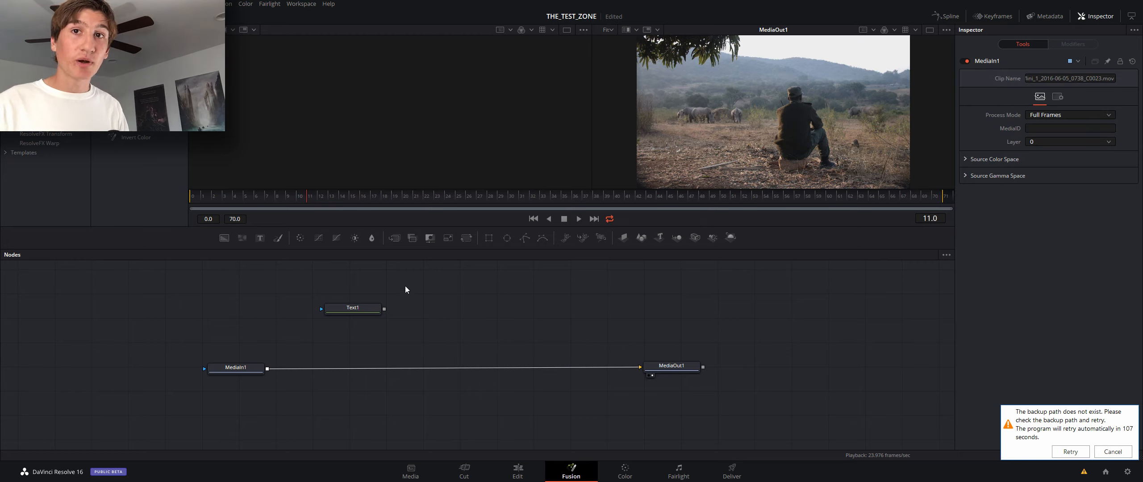
key("shift+space")
type("Text+")
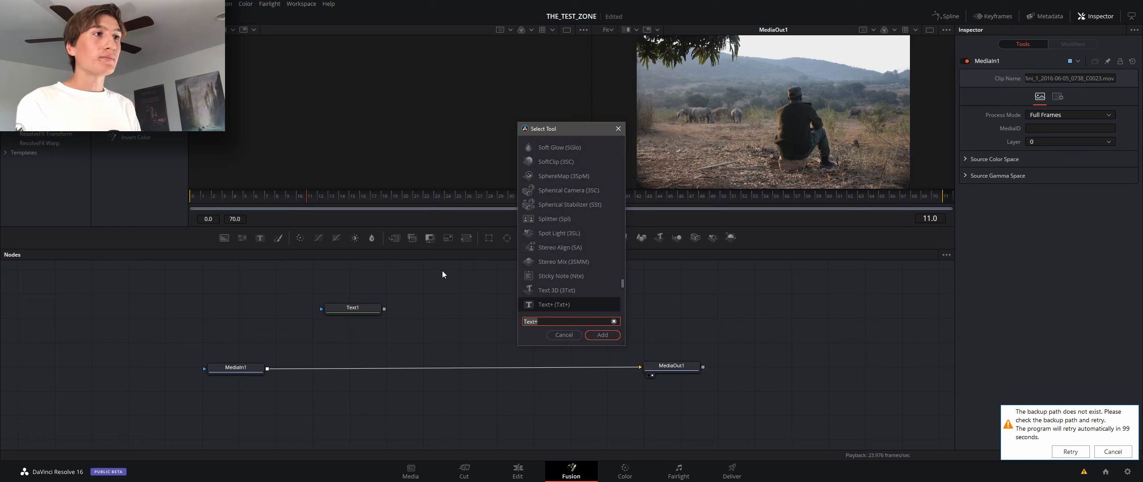
left_click(564, 335)
Try connecting MediaIn1's output directly to the Text1 node, and remove that connection again.
left_click_drag(353, 311, 378, 317)
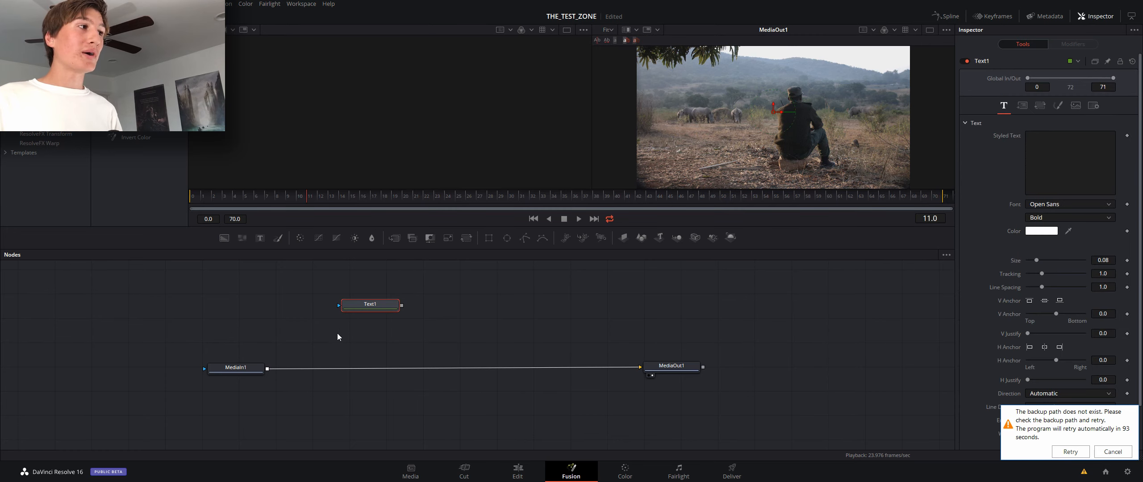
left_click_drag(251, 371, 370, 316)
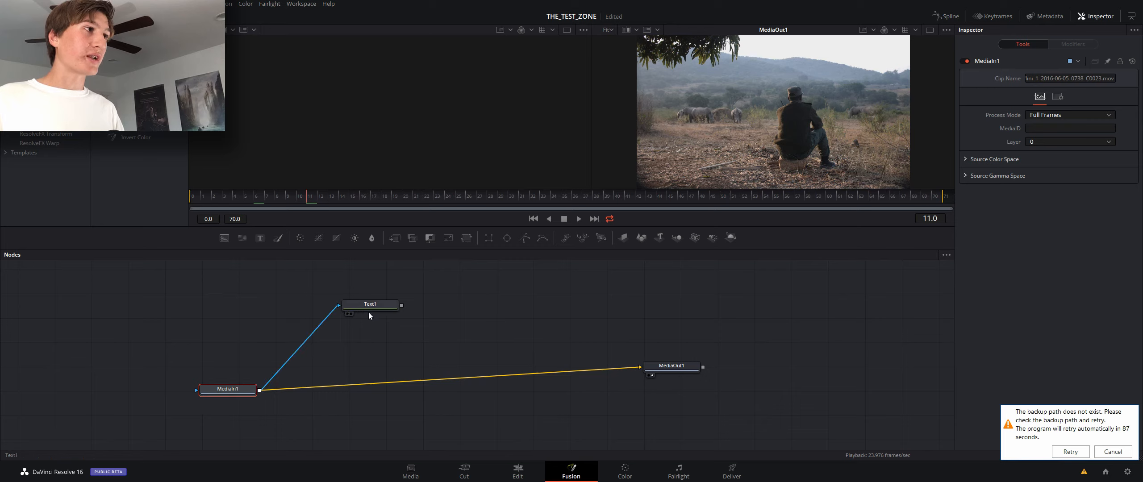
left_click(305, 342)
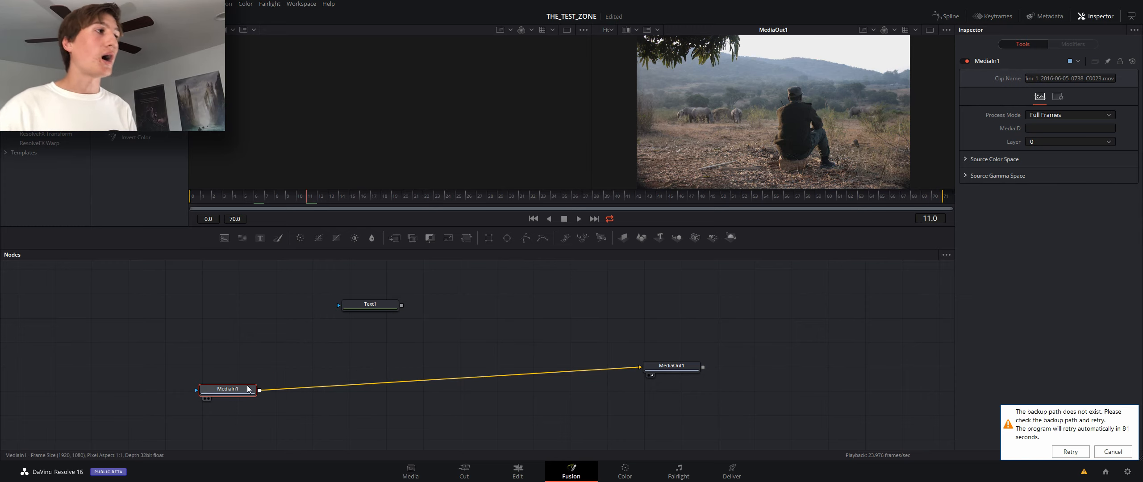
Reposition the unconnected Text1 node slightly closer to MediaIn1, above the connection line.
left_click_drag(370, 307, 357, 313)
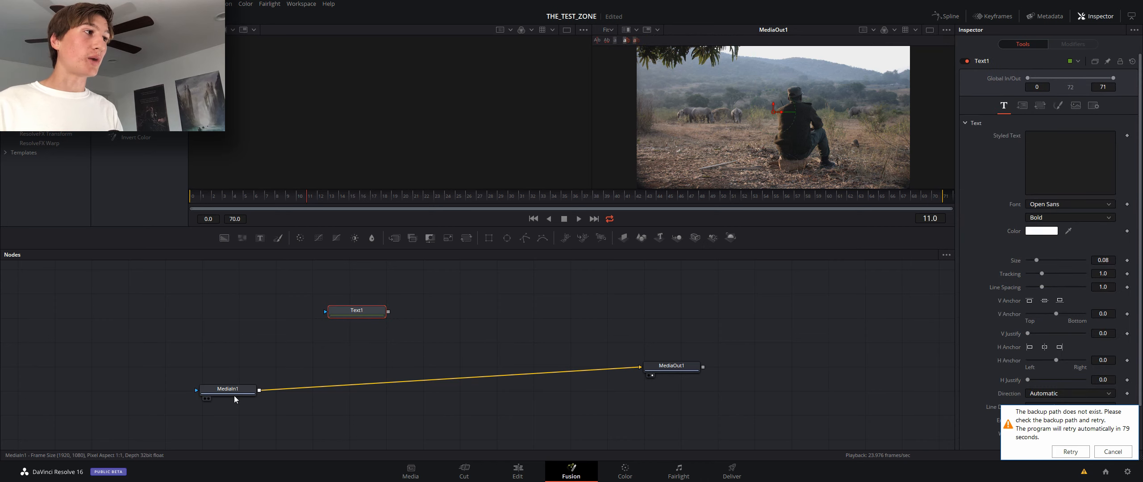
mouse_move(241, 390)
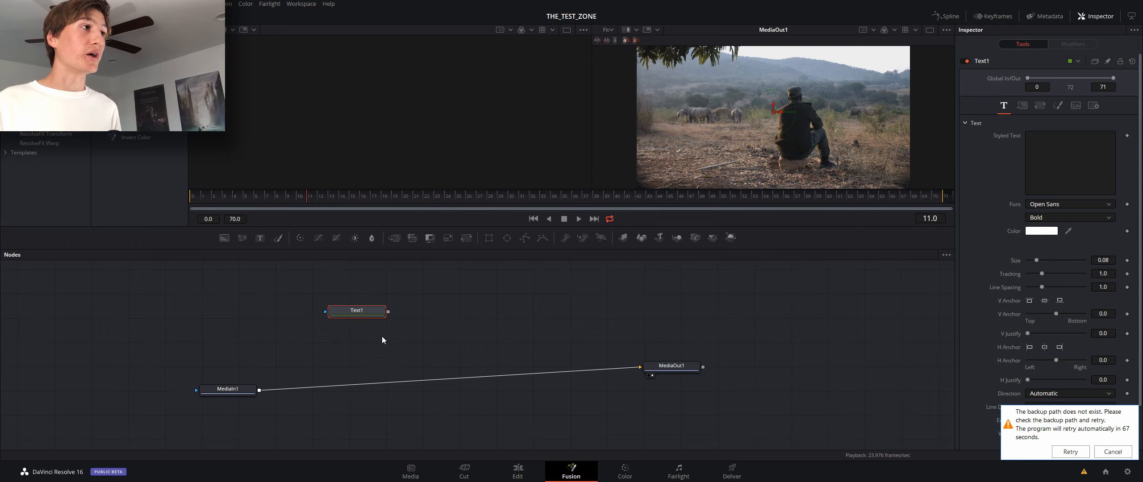
left_click_drag(373, 314, 367, 320)
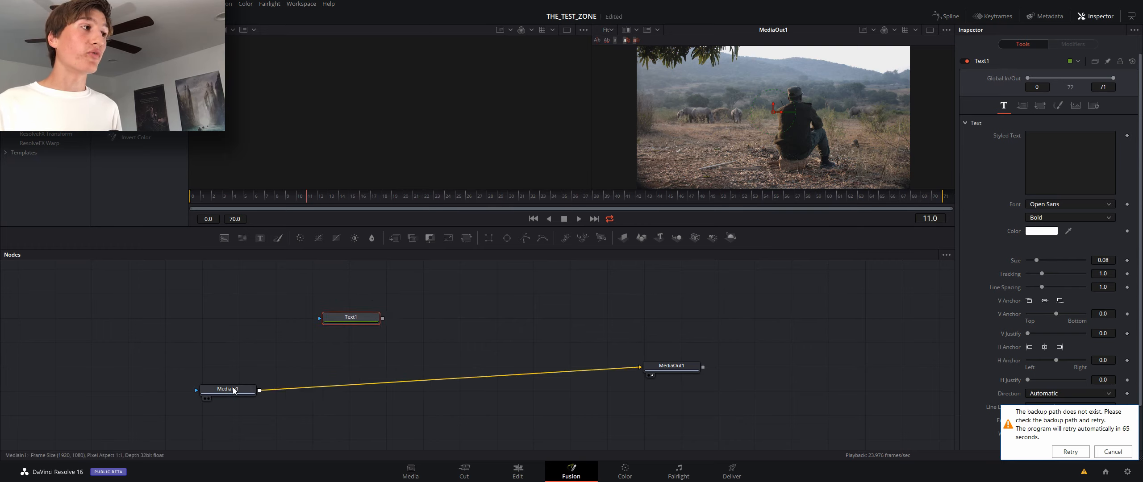
Insert a Merge (Mrg) node directly after MediaIn1 by searching the tool list for "merge".
left_click(233, 390)
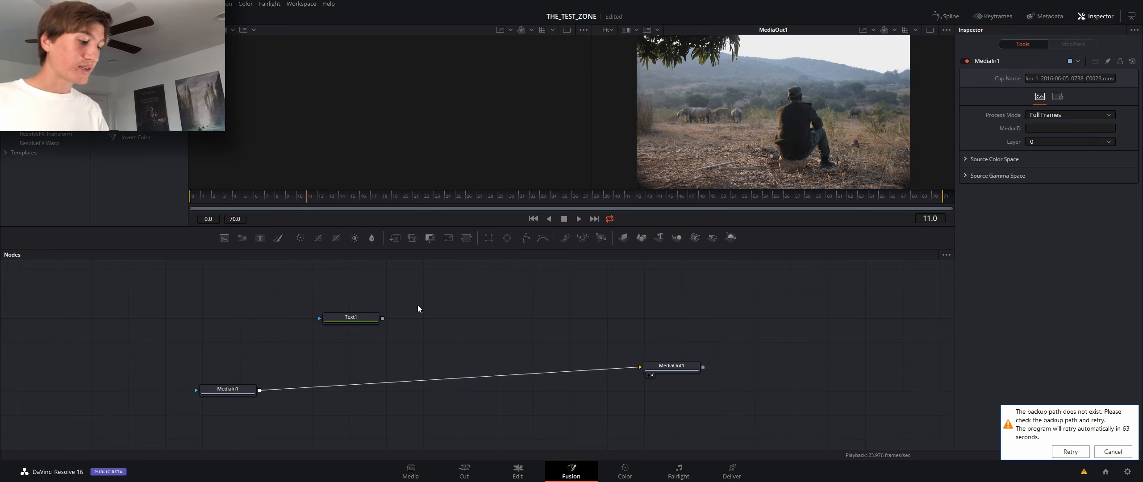
key("shift+space")
type("Text+")
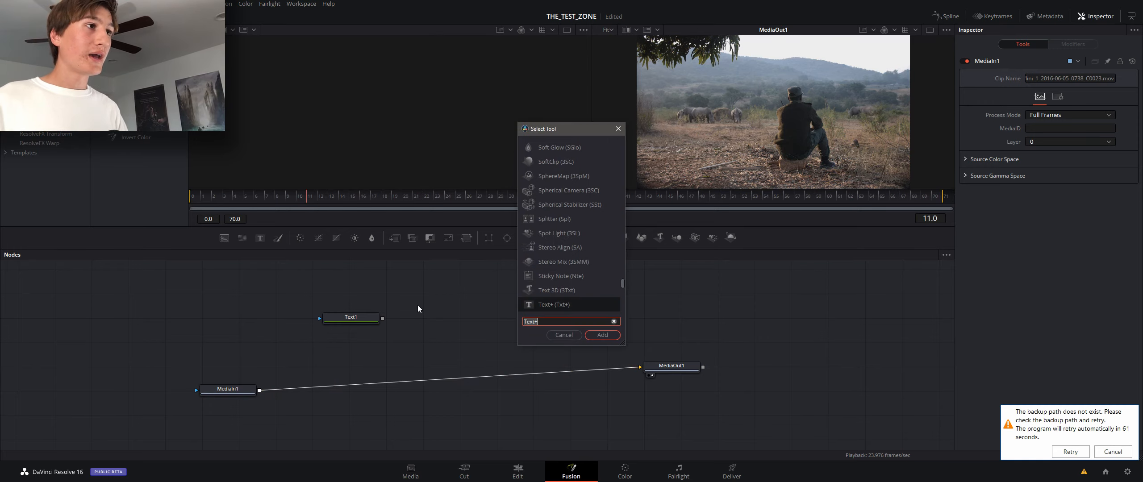
key("BackSpace")
key("BackSpace")
key("BackSpace")
key("BackSpace")
key("BackSpace")
type("merge")
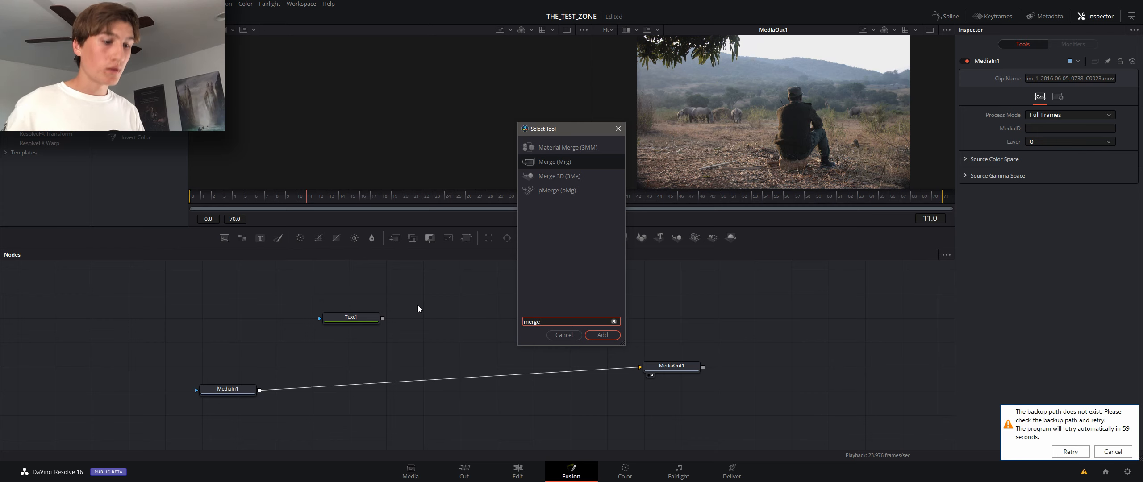
key("Return")
Place Merge1 beneath the text node and connect Text1's output to Merge1's foreground input.
left_click_drag(375, 354, 378, 385)
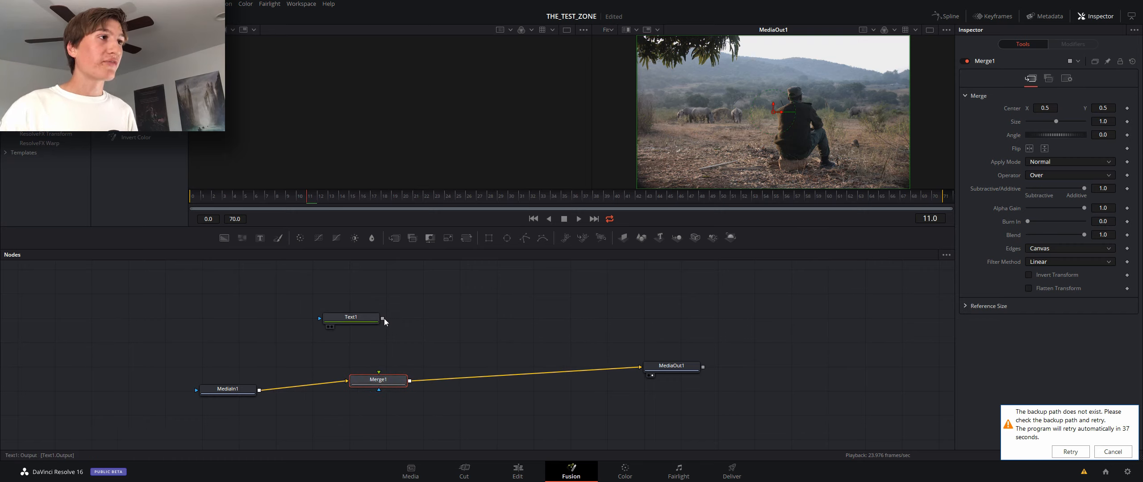
left_click_drag(383, 319, 379, 375)
left_click_drag(352, 318, 375, 324)
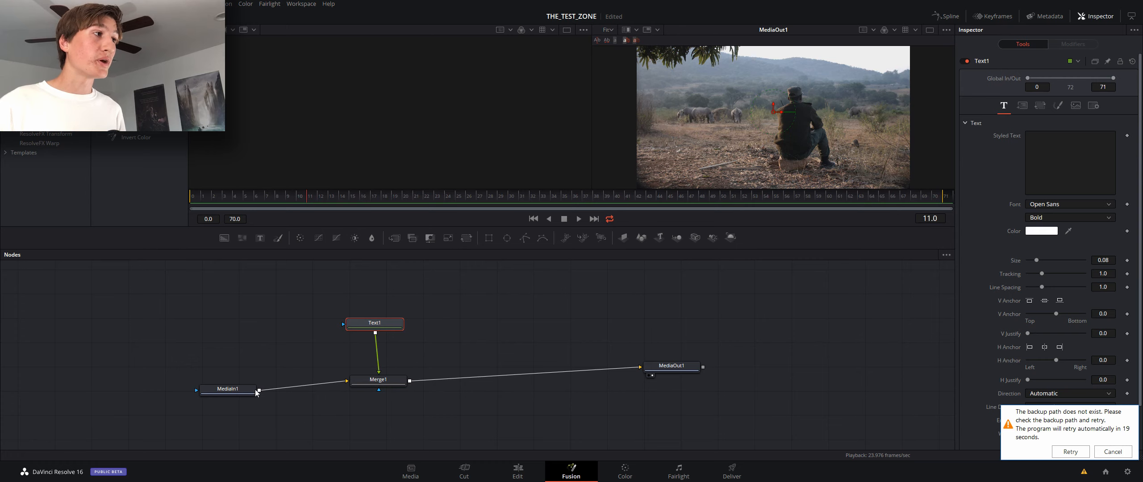
Arrange the nodes with Text1 above Merge1, MediaIn1 before it, and MediaOut1 moved closer to Merge1.
left_click_drag(256, 393, 273, 393)
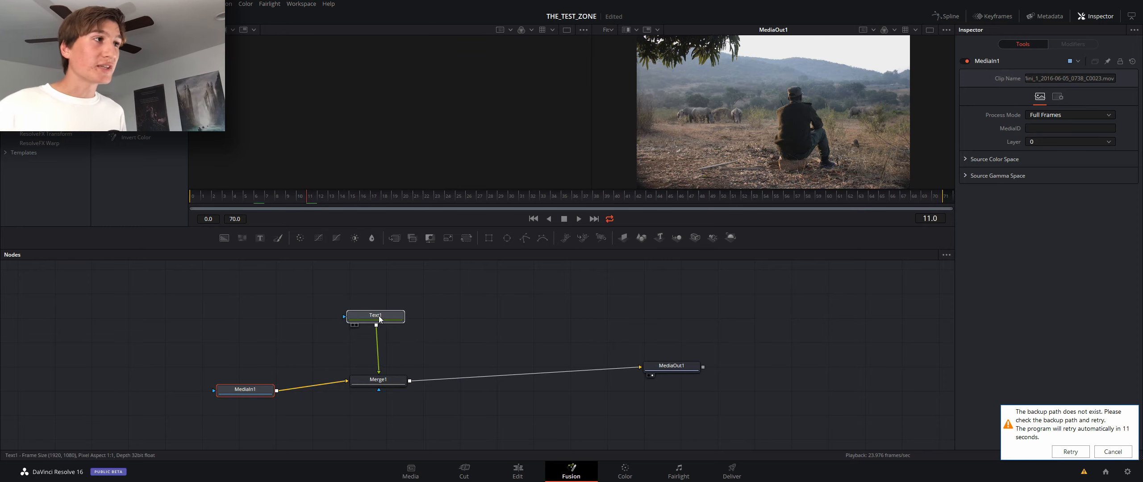
left_click_drag(378, 328, 380, 317)
left_click_drag(245, 397, 236, 404)
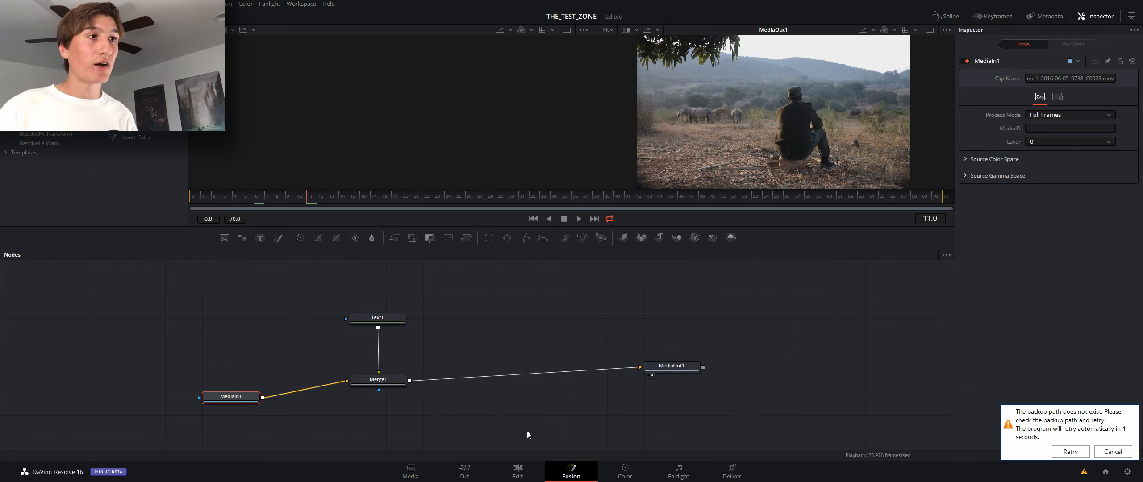
left_click_drag(235, 396, 224, 385)
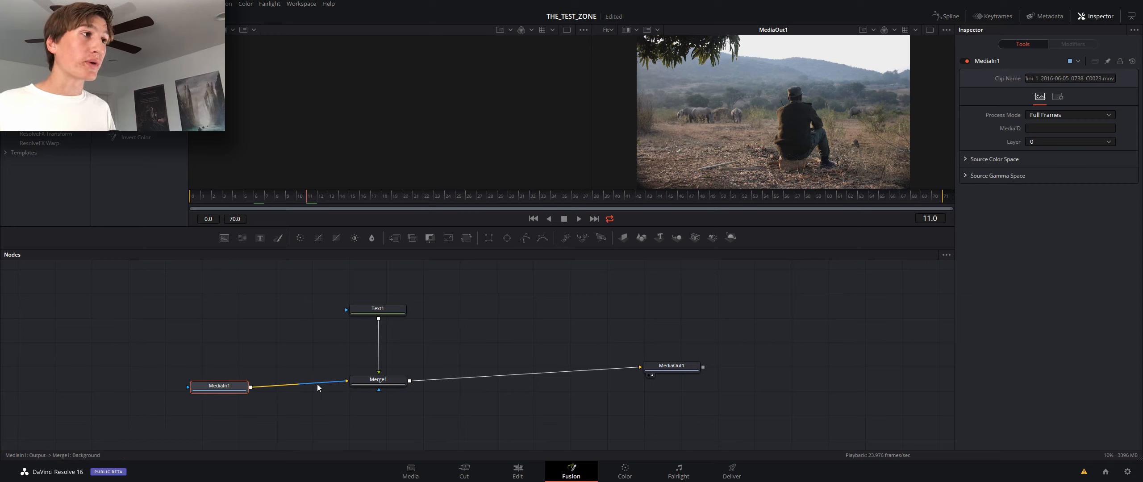
mouse_move(388, 317)
left_mouse_down()
mouse_move(416, 329)
mouse_move(382, 314)
mouse_move(390, 318)
left_mouse_up()
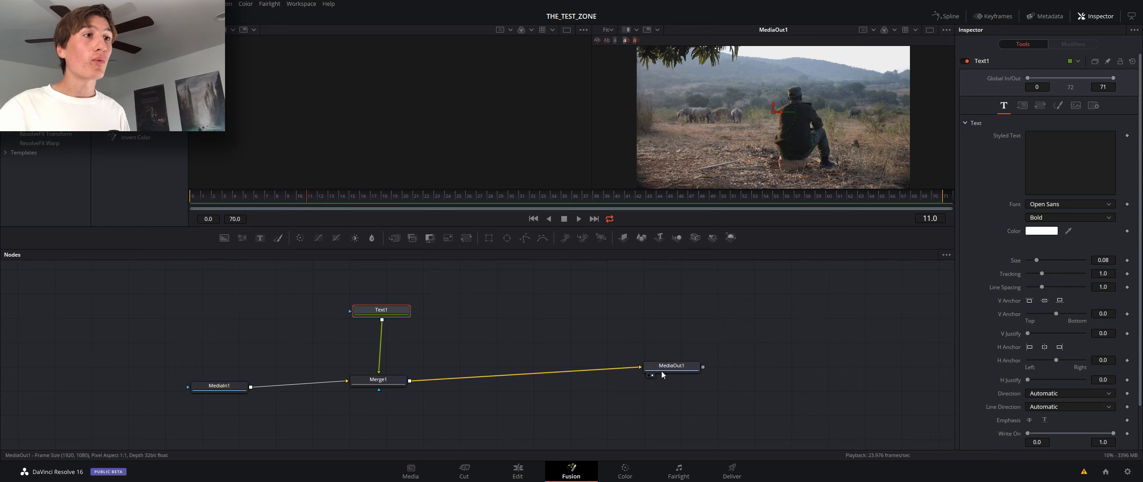
left_click_drag(665, 367, 637, 365)
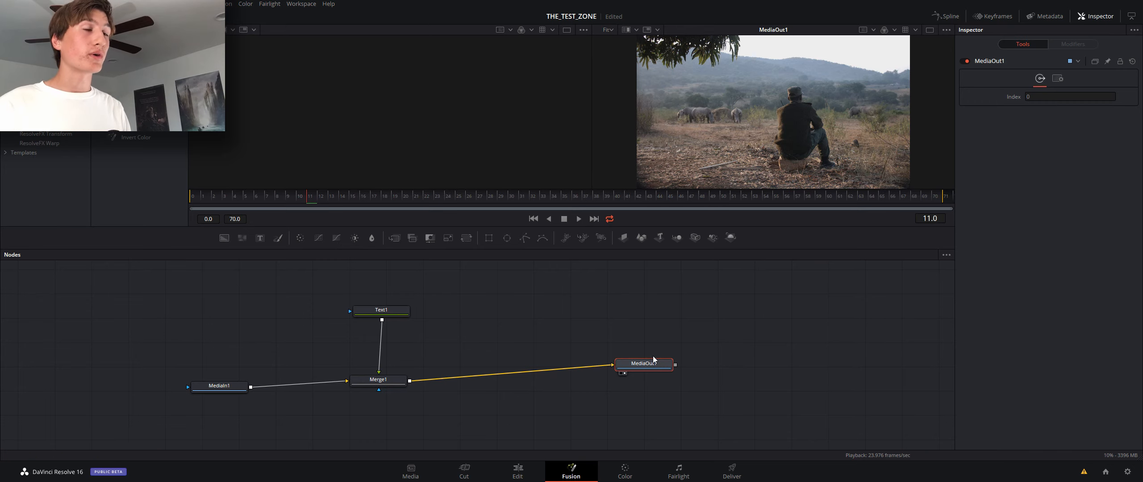
Show the MediaOut1 node in the first viewer too and toggle its display in the second viewer.
key("1")
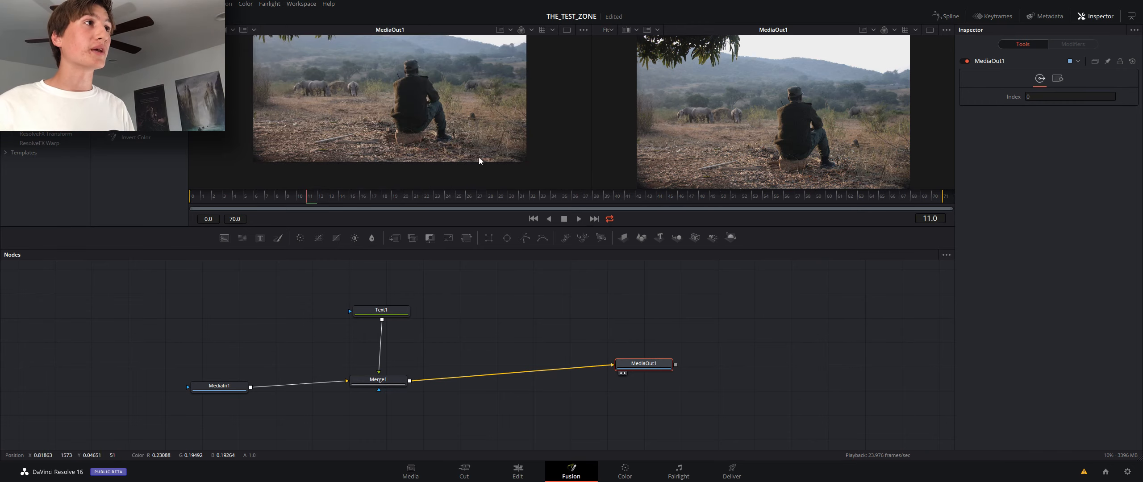
scroll(469, 150, "up", 1)
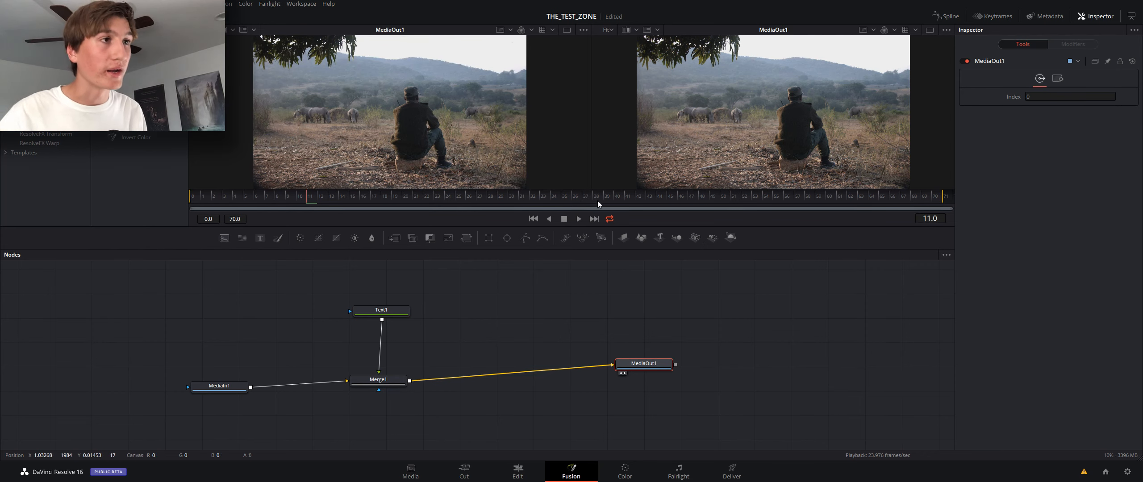
key("2")
key("2")
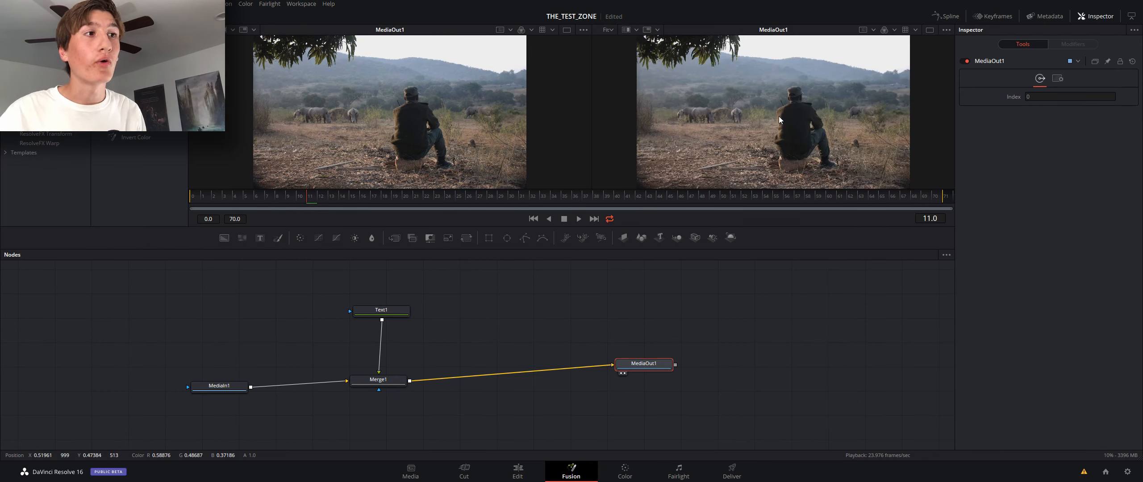
key("2")
key("2")
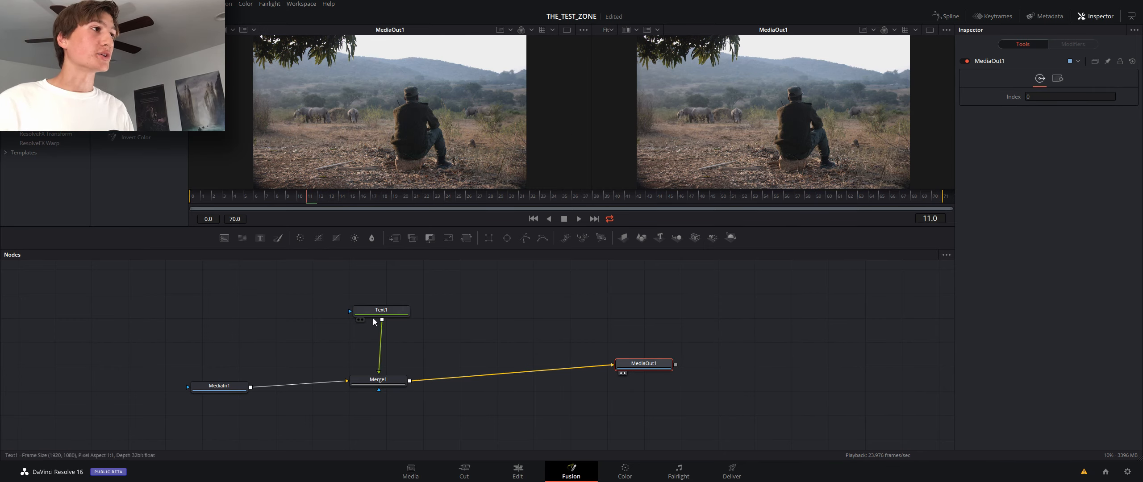
Show the Text1 node in the first viewer and set its styled text to "sub to pewdiepie".
left_click(386, 310)
key("1")
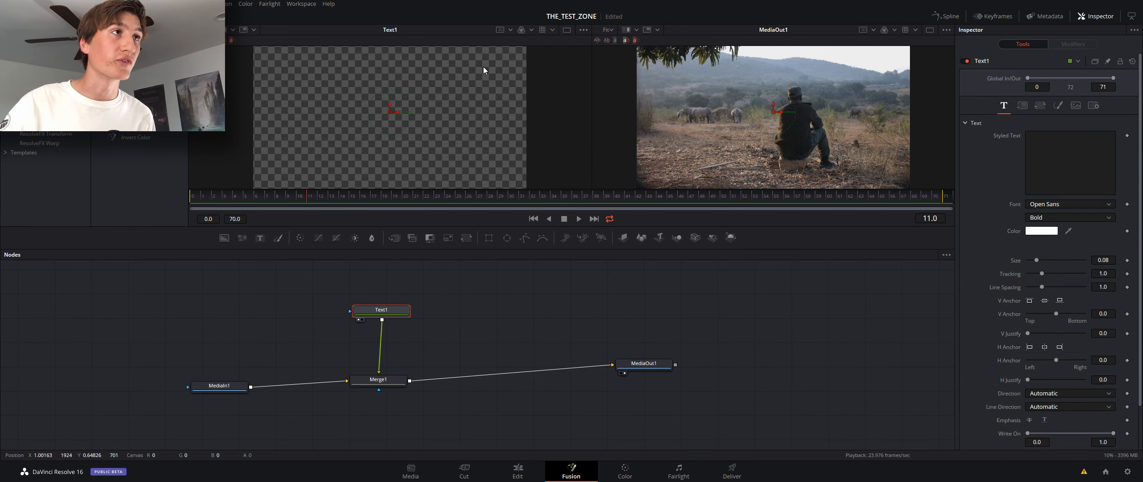
left_click(1035, 138)
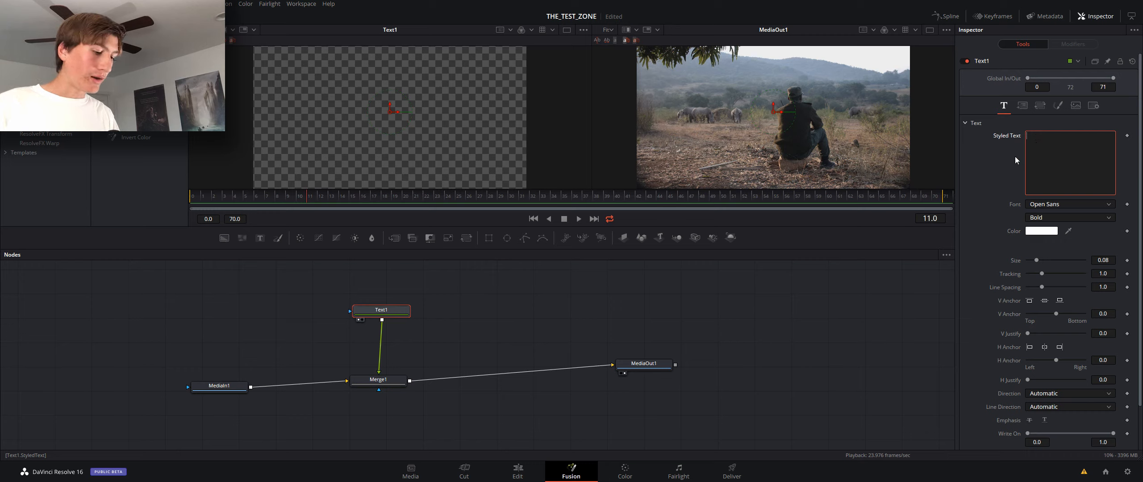
type("sub to pewdiepie")
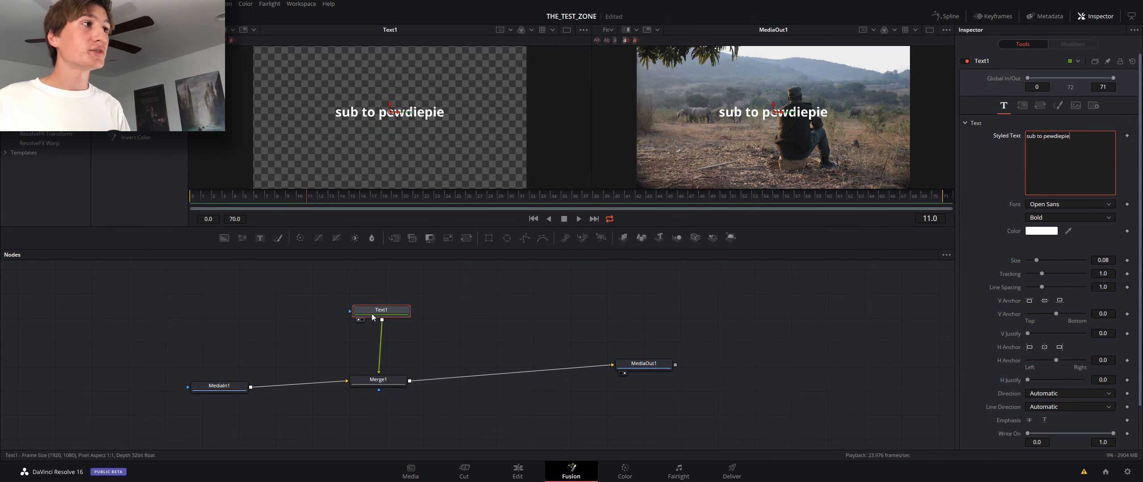
Move the Text1 node slightly closer to Merge1, and hide and redisplay the Inspector.
mouse_move(382, 317)
left_mouse_down()
mouse_move(325, 332)
mouse_move(401, 337)
mouse_move(367, 326)
mouse_move(389, 323)
mouse_move(380, 318)
mouse_move(364, 325)
left_mouse_up()
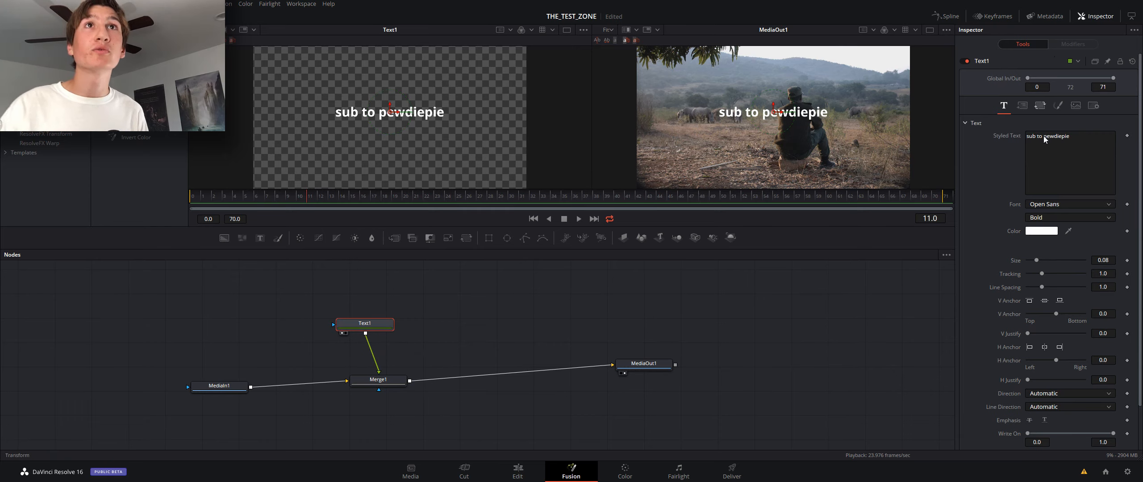
left_click(1100, 17)
left_click(1100, 17)
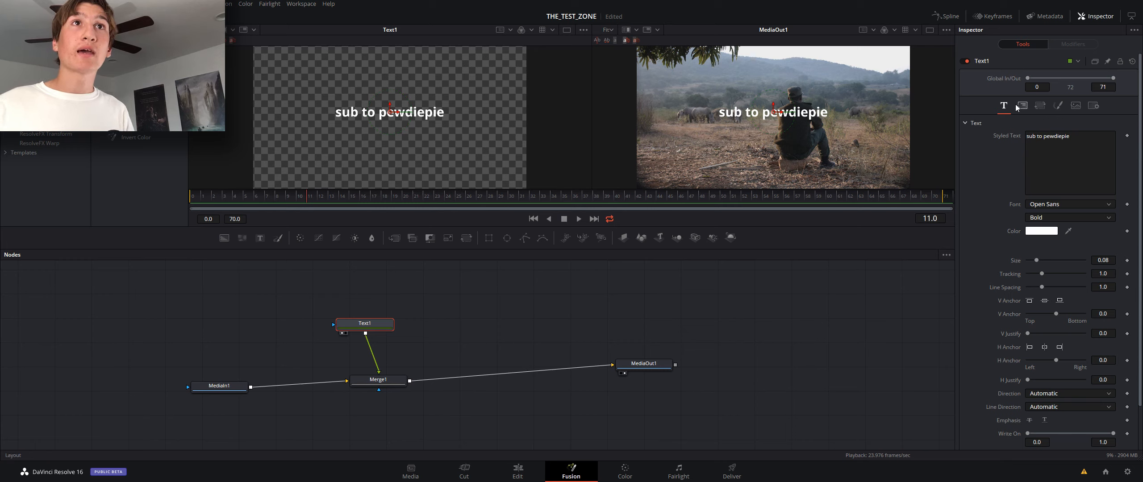
Try Lucida Fax for Text1 and settle on the Microsoft YaHei UI font.
scroll(1001, 222, "down", 2)
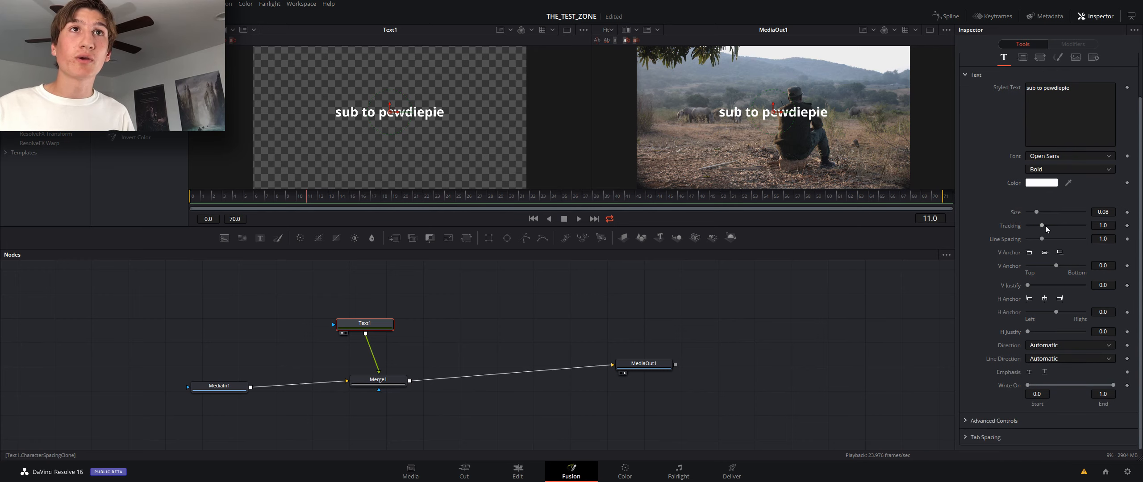
left_click(1065, 153)
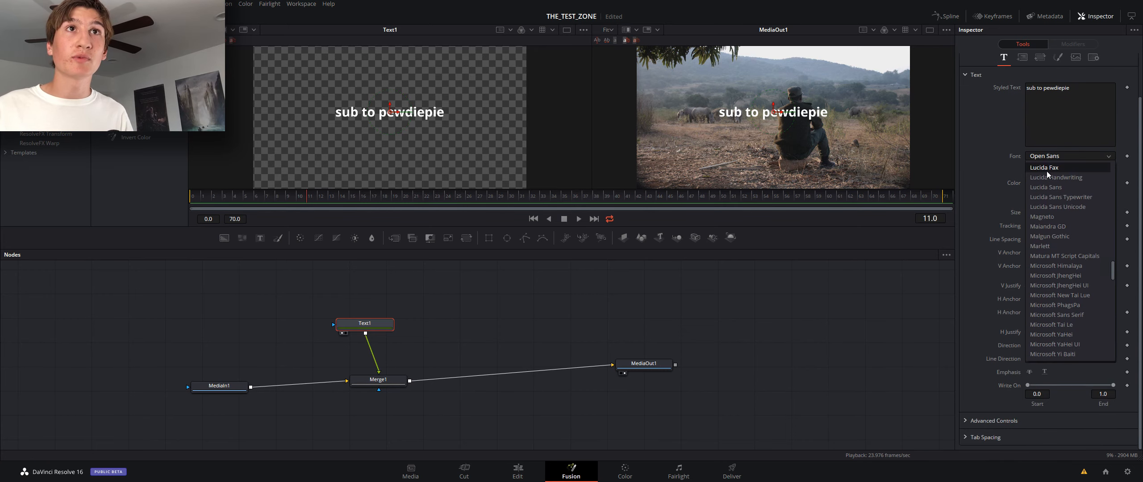
left_click(1047, 171)
left_click(1070, 156)
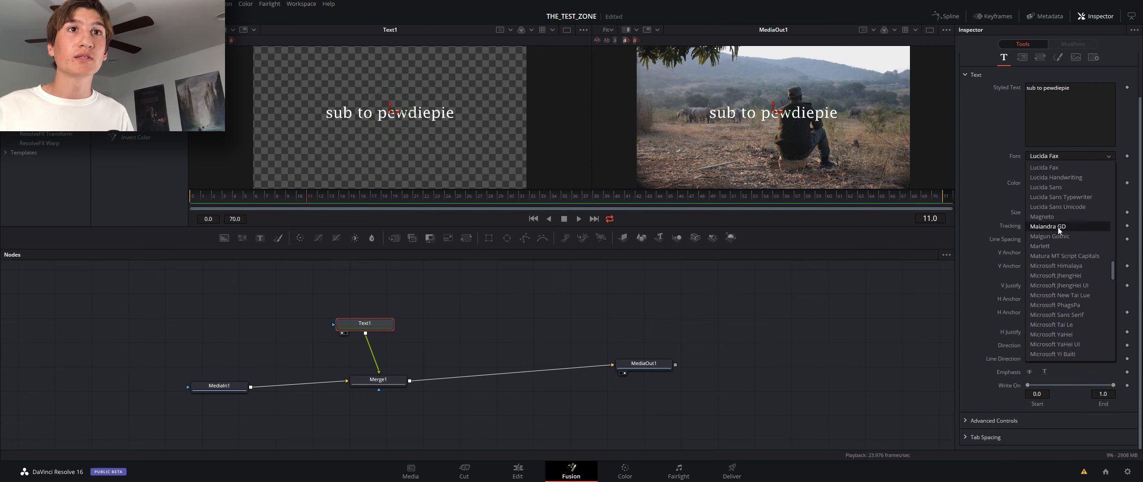
left_click(1061, 227)
left_click(1067, 155)
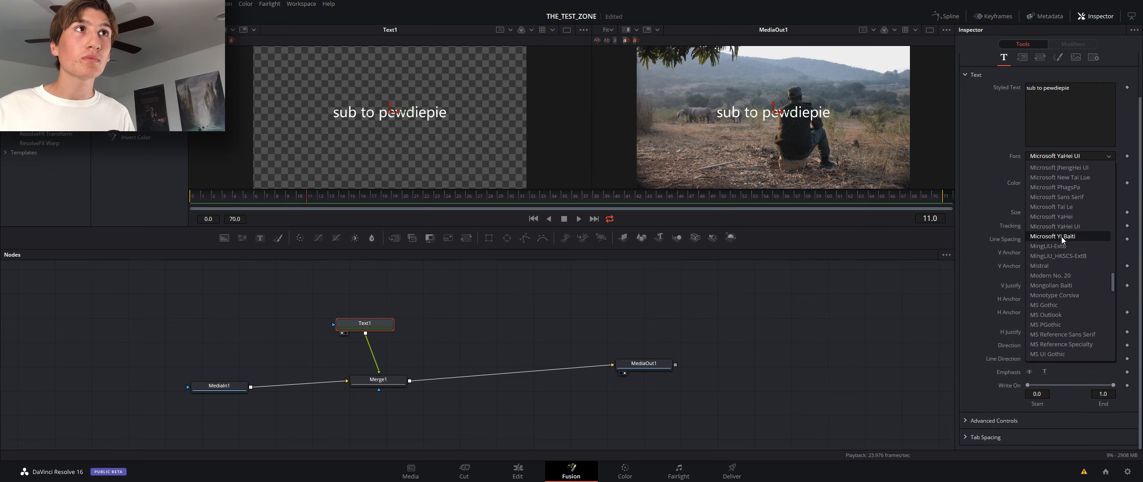
left_click(1004, 244)
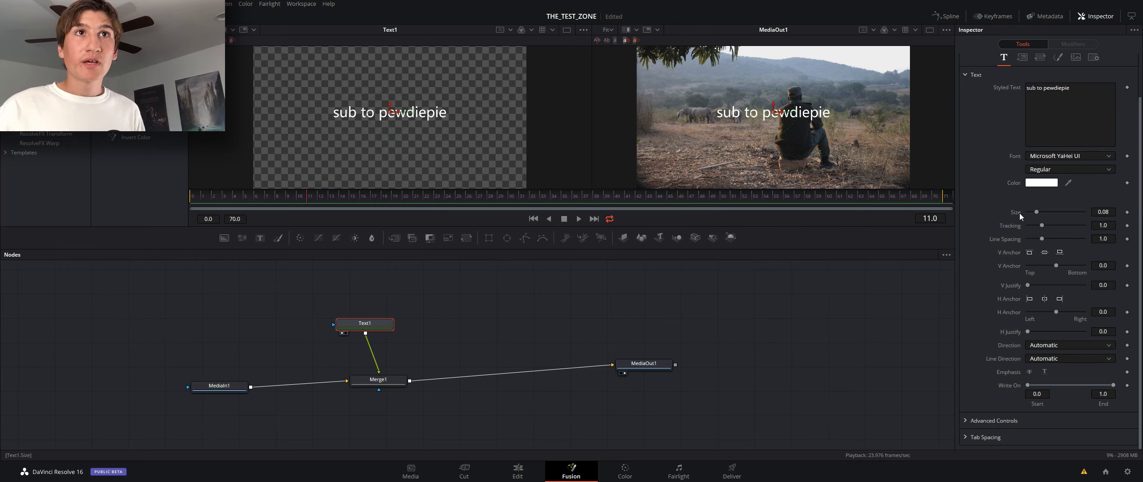
Enable shading element 2, the red outline, in Text1's shading settings.
scroll(1000, 395, "up", 2)
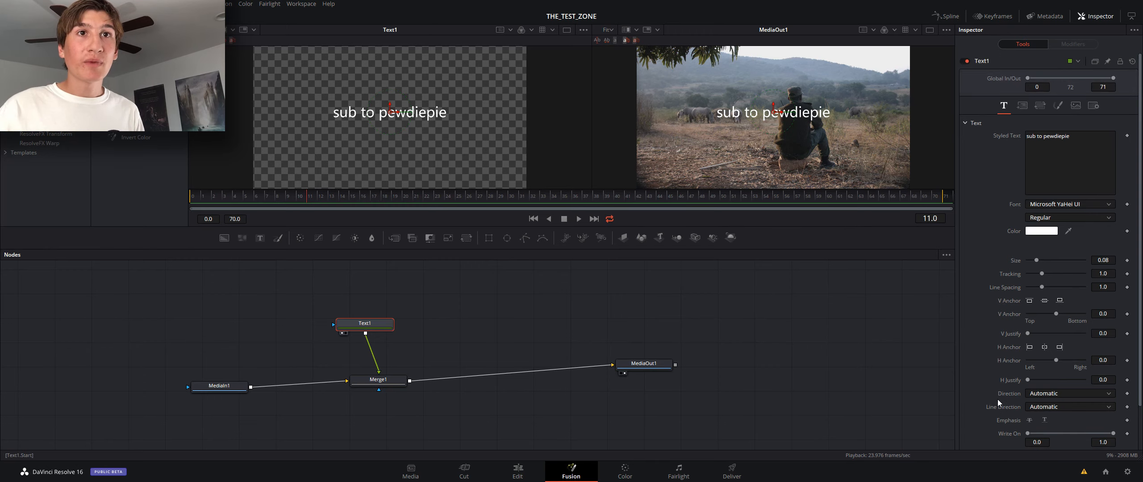
scroll(998, 396, "down", 2)
scroll(988, 340, "up", 2)
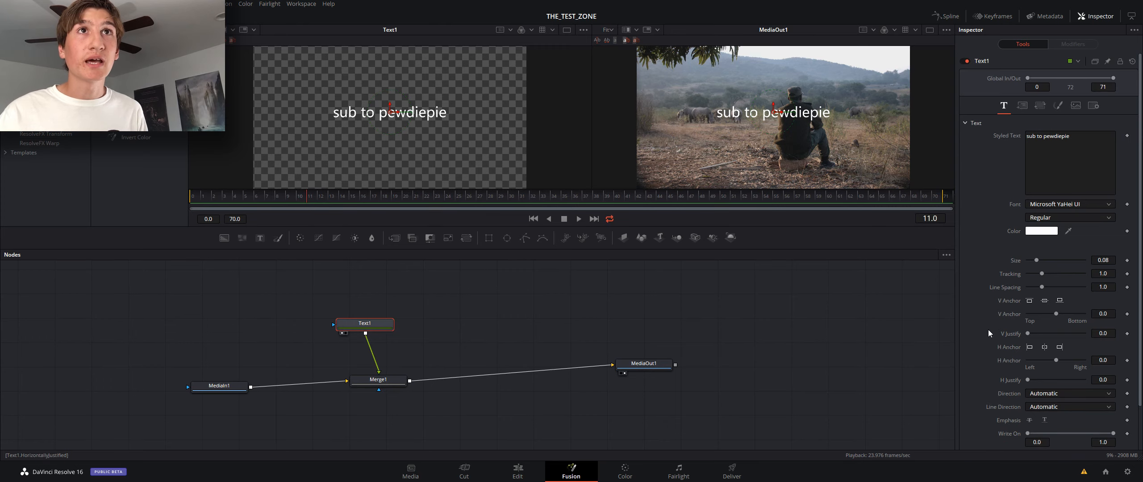
left_click(1057, 105)
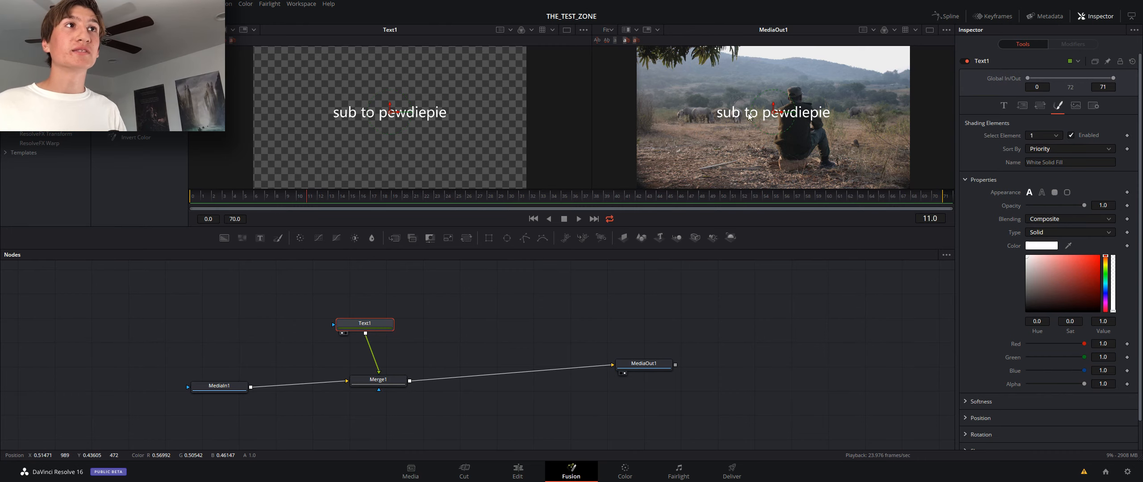
left_click(1042, 136)
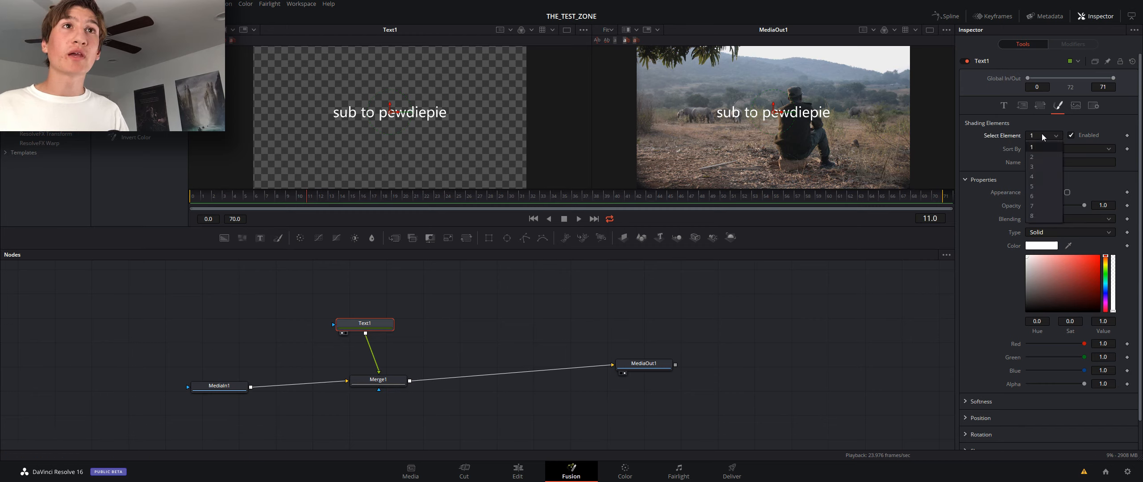
left_click(1041, 158)
left_click(1071, 136)
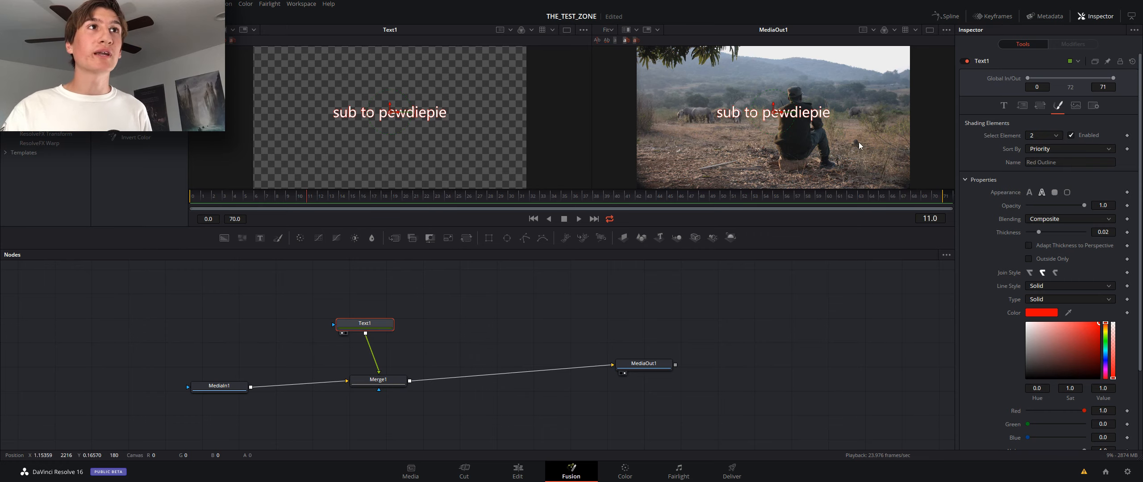
Change shading element 2's appearance to a filled border behind the text and set its level to Line.
scroll(751, 126, "up", 3)
scroll(751, 125, "down", 3)
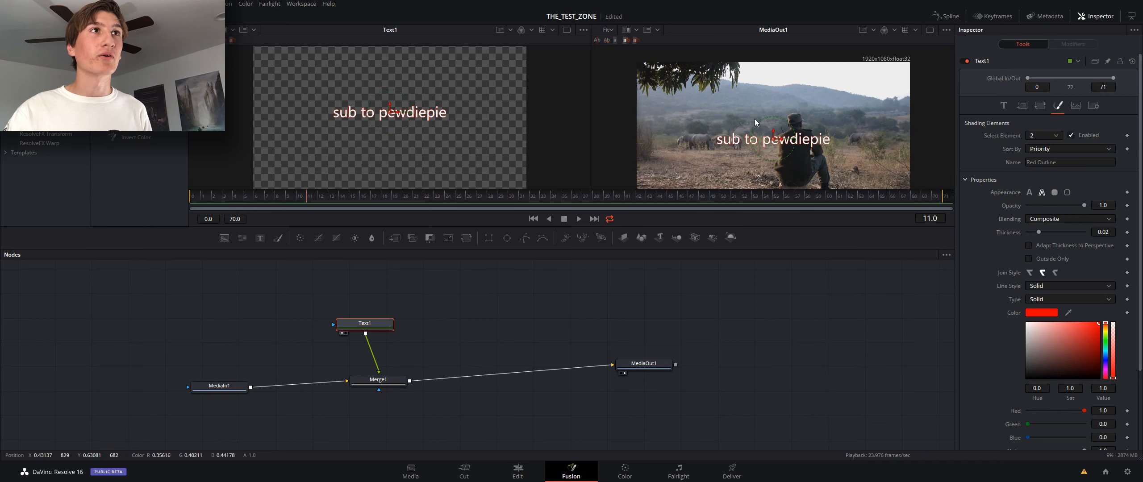
scroll(760, 138, "up", 4)
scroll(787, 147, "down", 1)
scroll(788, 147, "down", 2)
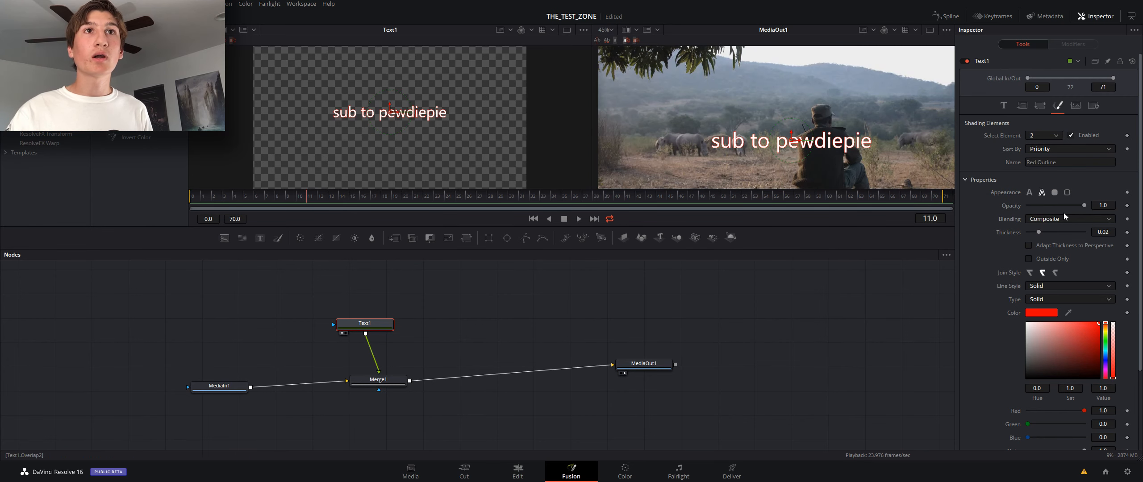
left_click(1055, 192)
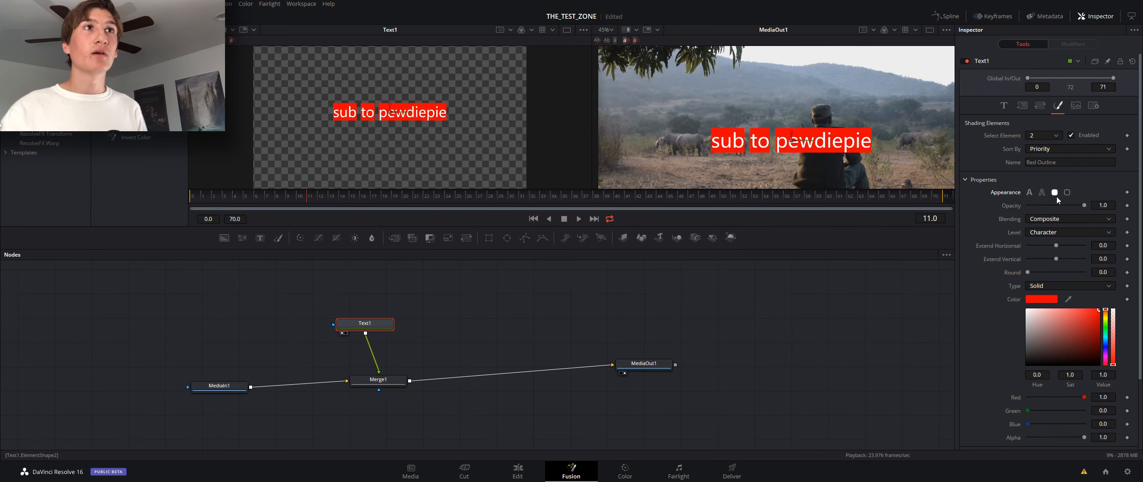
left_click(1047, 233)
left_click(1048, 254)
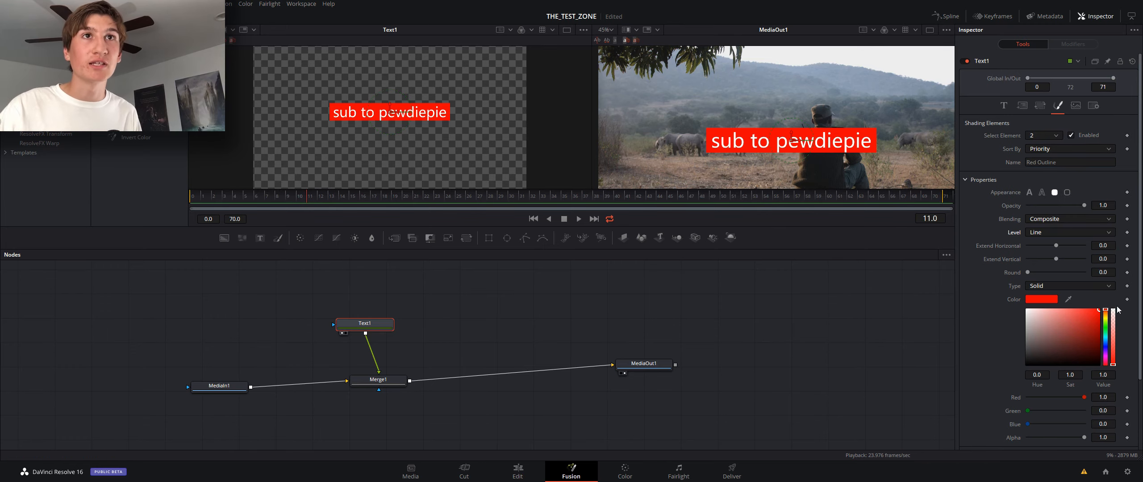
Set the text background's fill type to Gradient, running from magenta to red with the red stop at about 0.373.
left_click(1050, 285)
left_click(1052, 316)
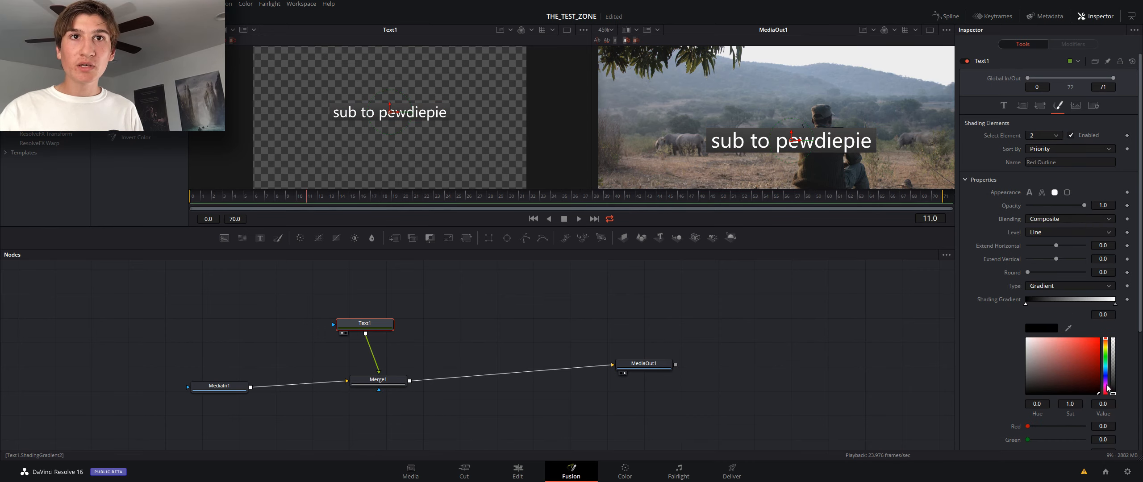
left_click_drag(1107, 391, 1107, 387)
left_click(1100, 339)
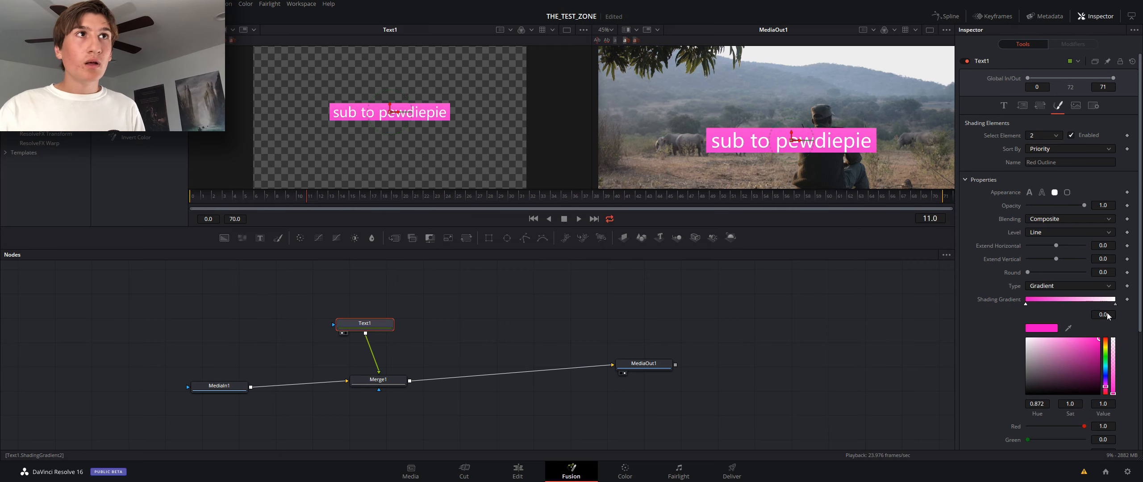
left_click(1116, 304)
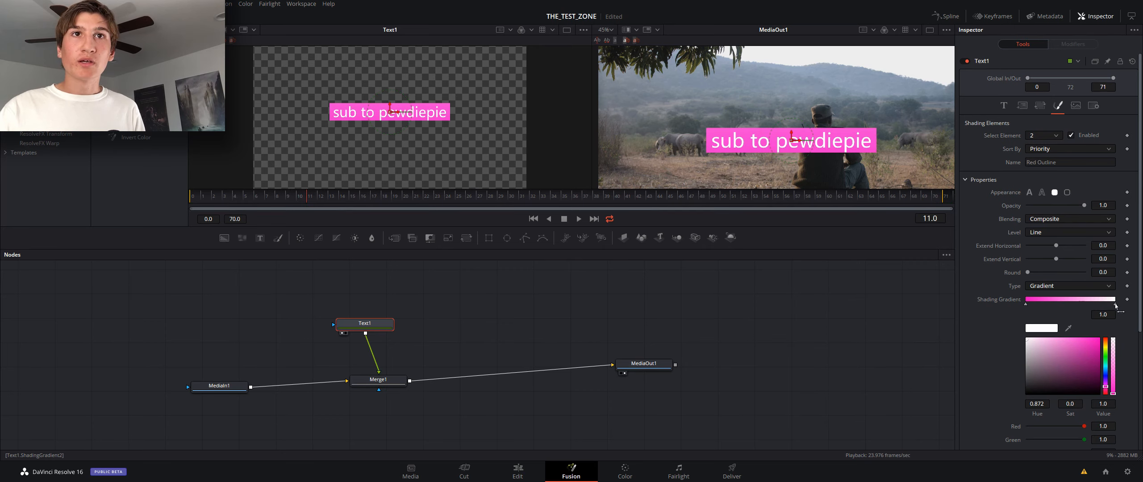
left_click(1099, 340)
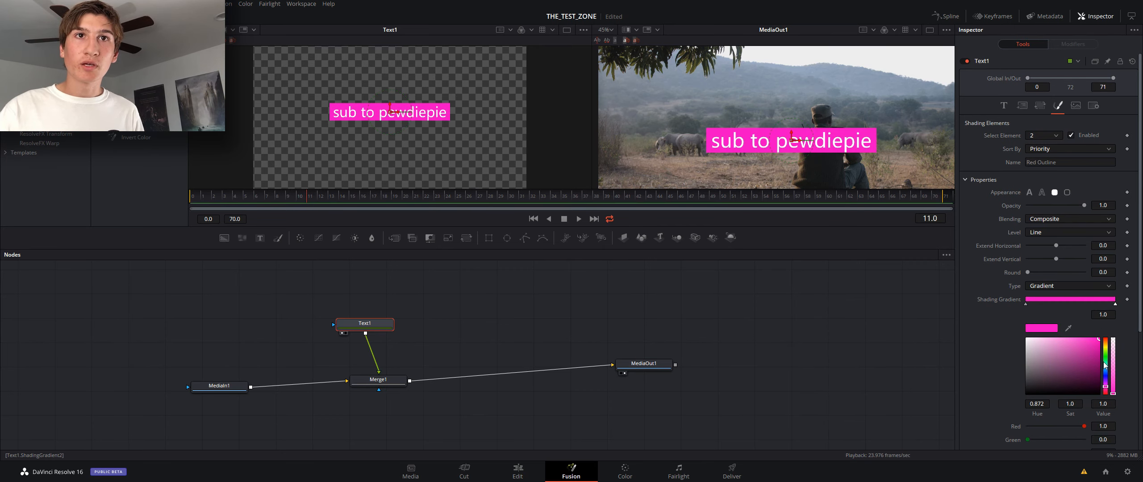
left_click_drag(1106, 364, 1106, 339)
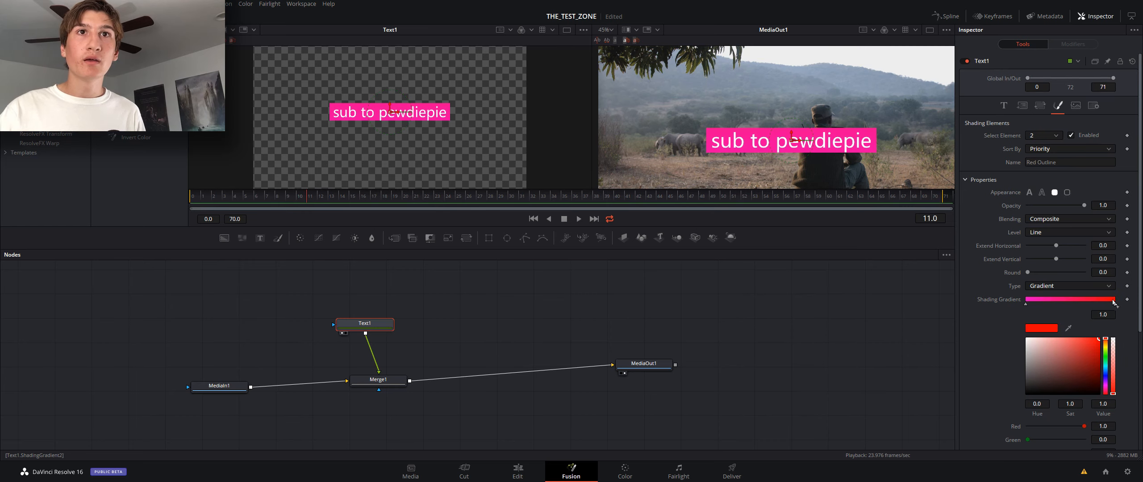
mouse_move(1116, 305)
left_mouse_down()
mouse_move(1060, 316)
mouse_move(1070, 315)
left_mouse_up()
left_click_drag(1063, 310, 1059, 310)
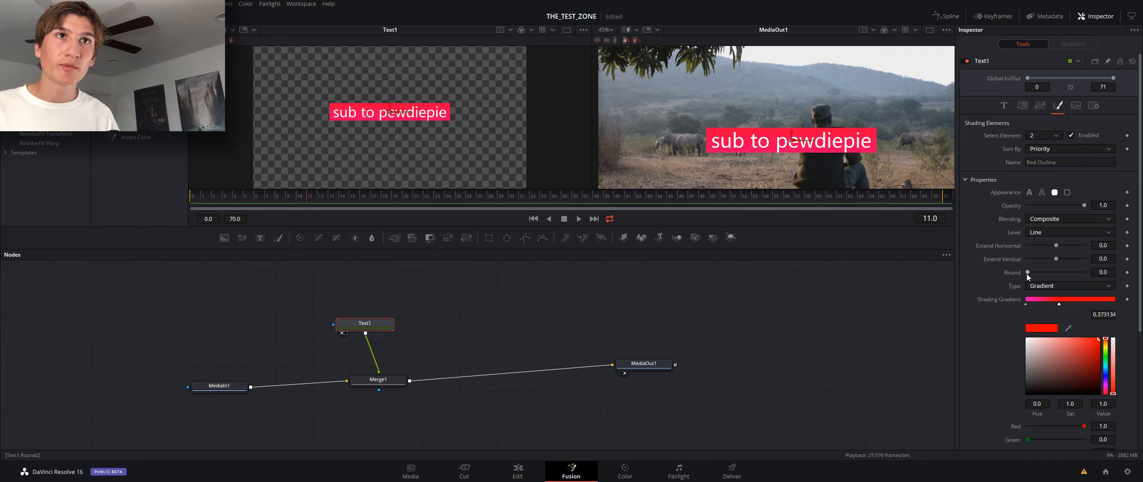
Round the text background's corners to 0.236 and set its Extend Vertical to 0.06.
left_click_drag(1027, 273, 1040, 269)
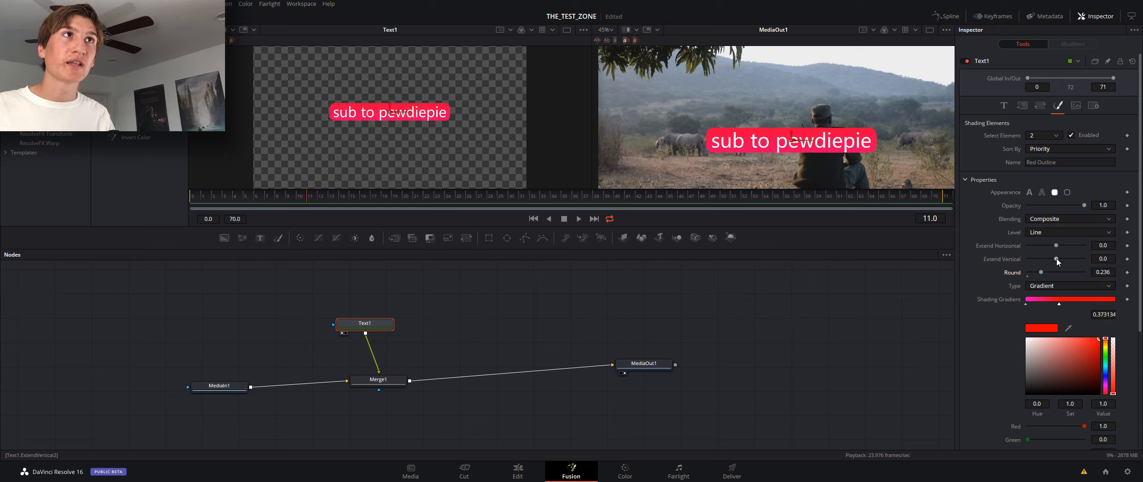
left_click_drag(1057, 259, 1058, 257)
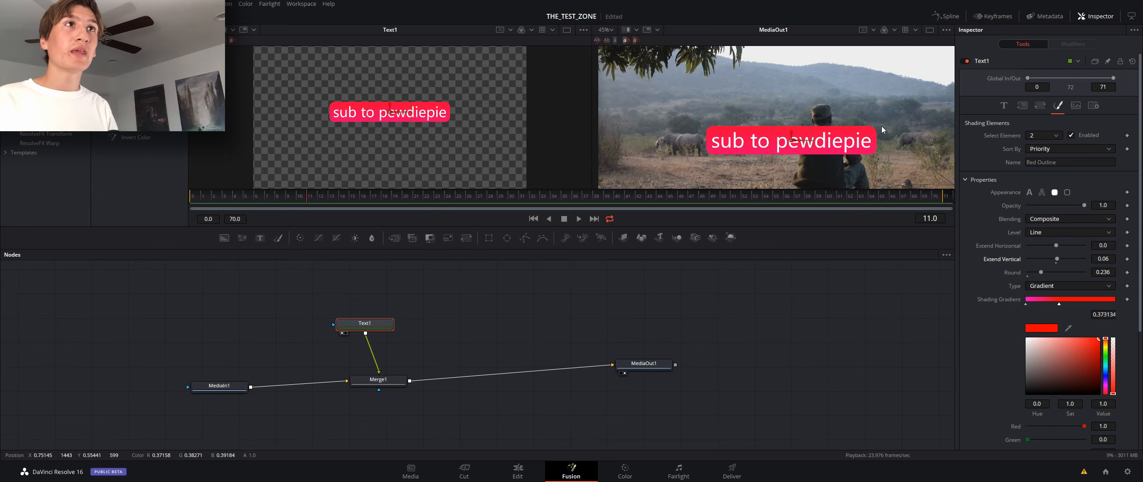
scroll(859, 115, "up", 2)
scroll(861, 120, "down", 4)
scroll(861, 120, "up", 1)
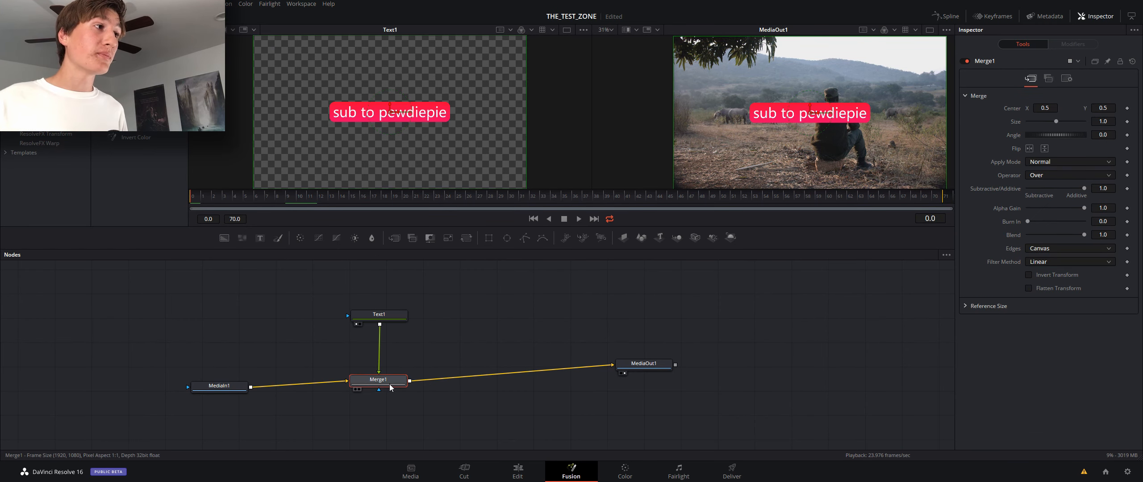
Add a Polygon mask node to Merge1 and place it beneath the merge node.
left_click_drag(390, 383, 391, 389)
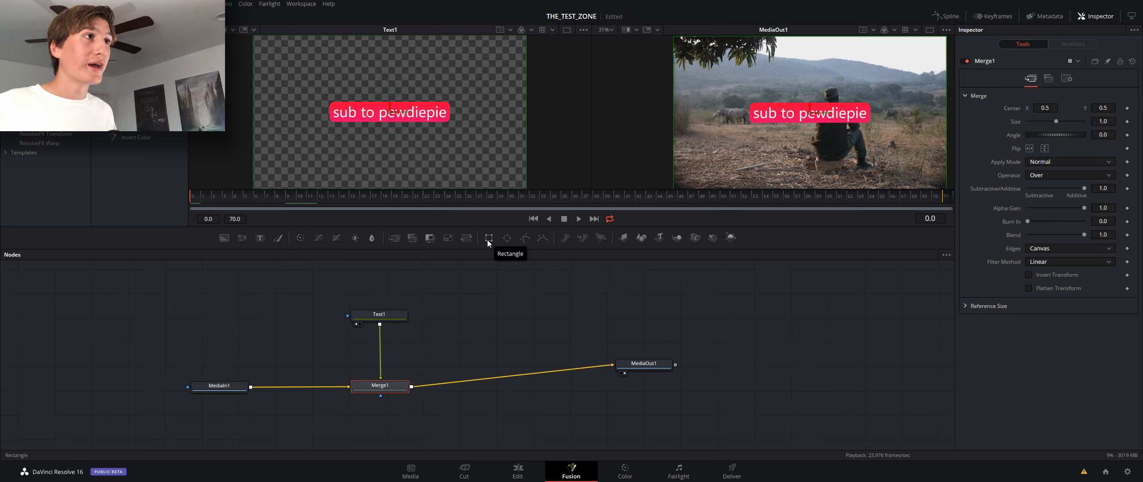
left_click(526, 239)
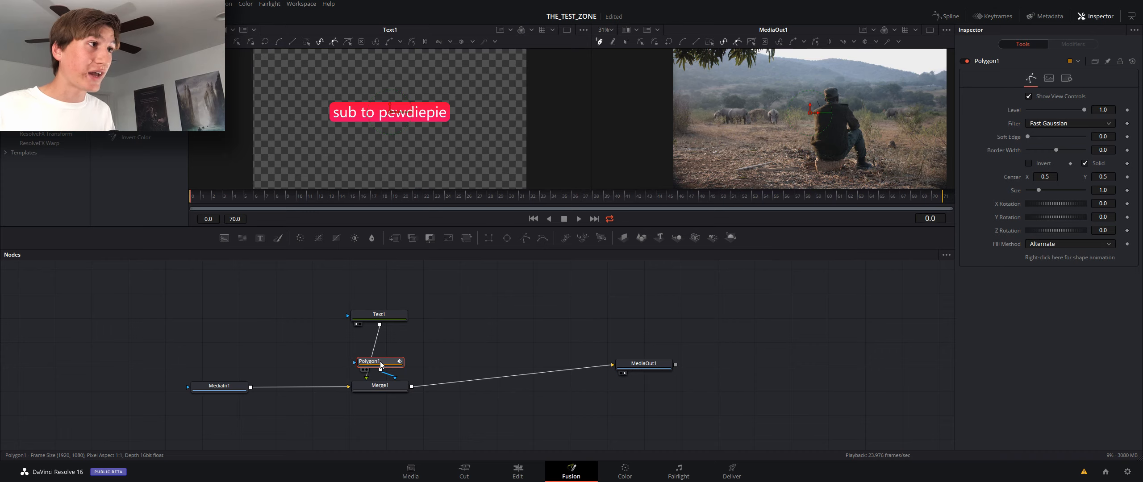
left_click_drag(381, 365, 368, 432)
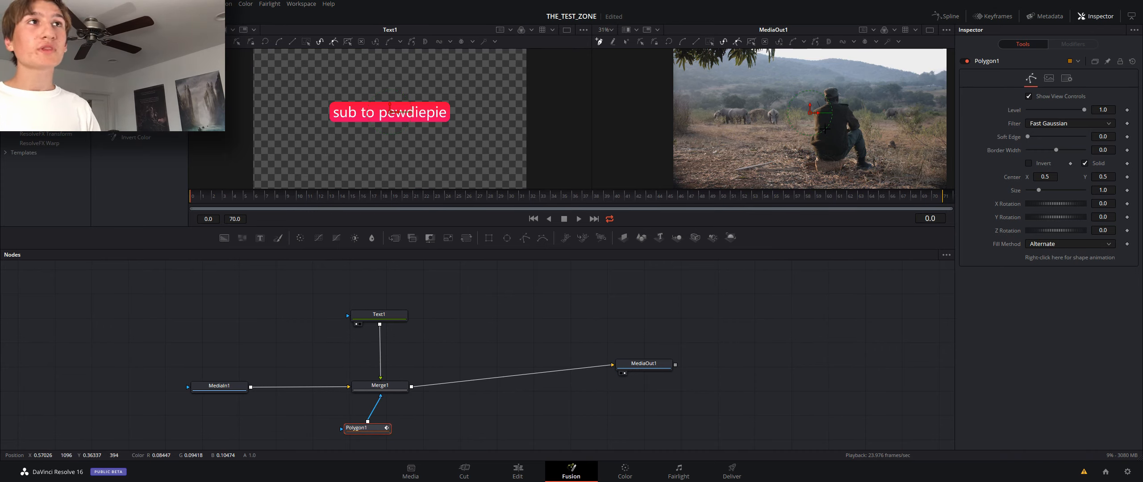
Start the polygon mask on the seated man, tracing from his head past the shoulder along the left edge of his upper back.
scroll(818, 122, "down", 2)
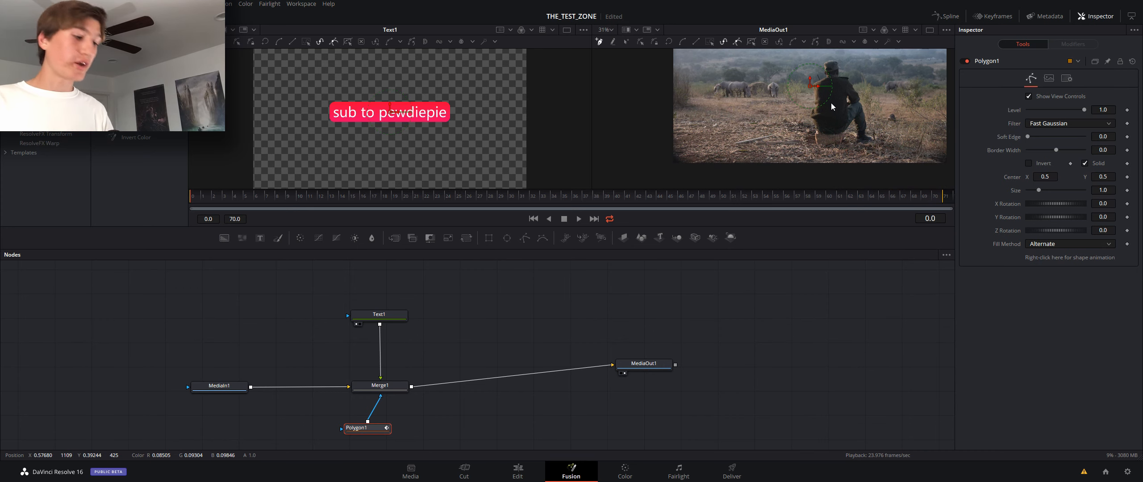
scroll(814, 107, "up", 6)
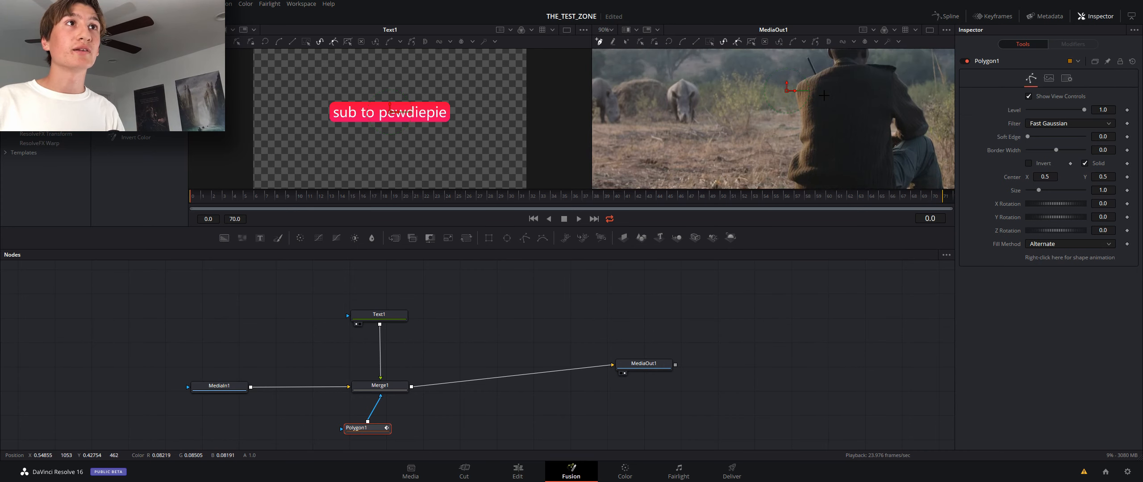
scroll(824, 95, "up", 1)
scroll(798, 108, "down", 2)
scroll(826, 90, "up", 2)
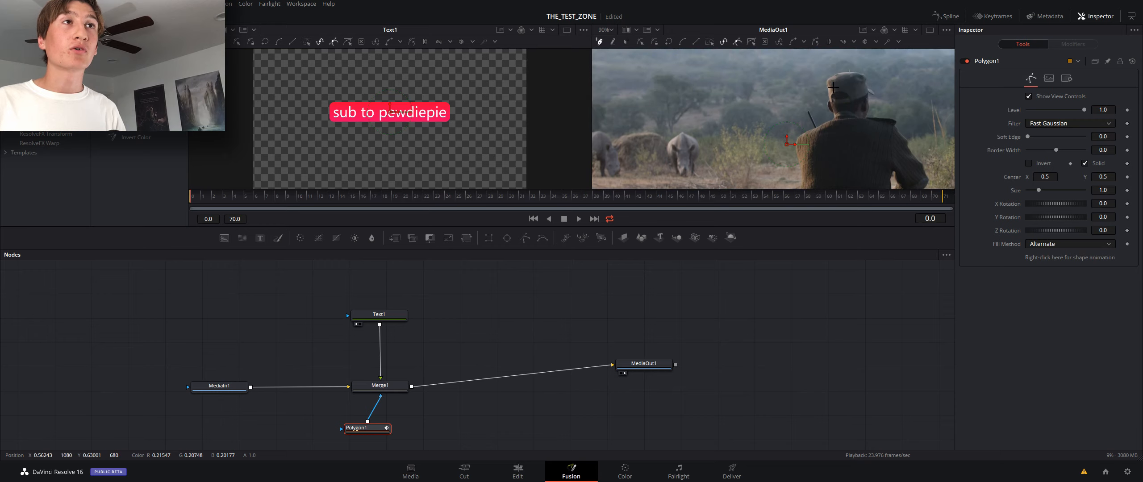
left_click(828, 80)
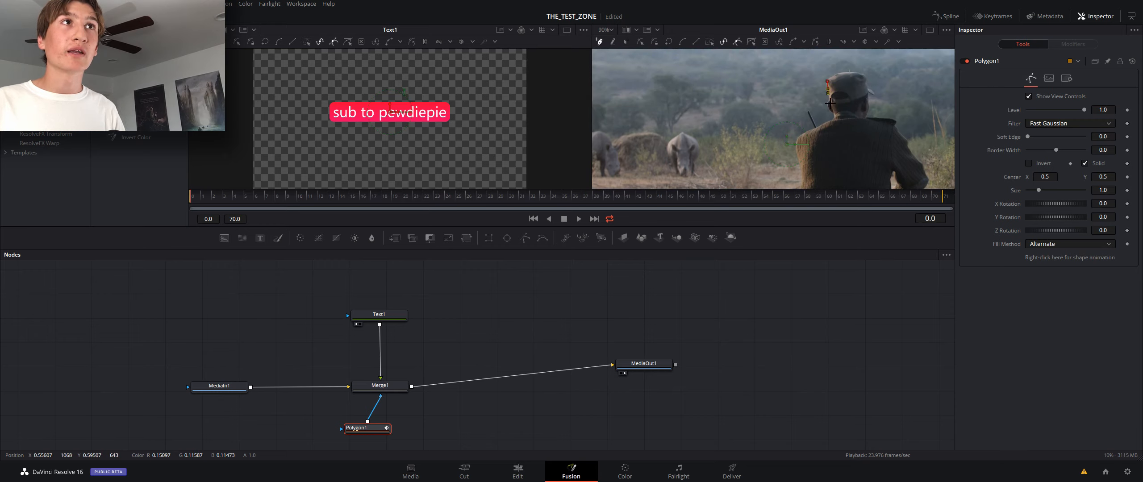
left_click(833, 117)
left_click(799, 136)
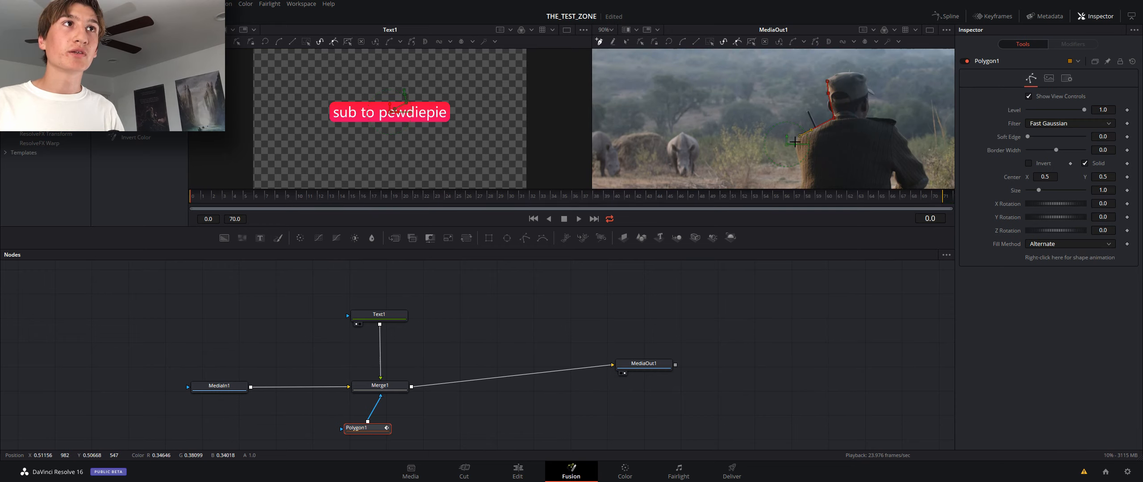
left_click(795, 144)
left_click(802, 181)
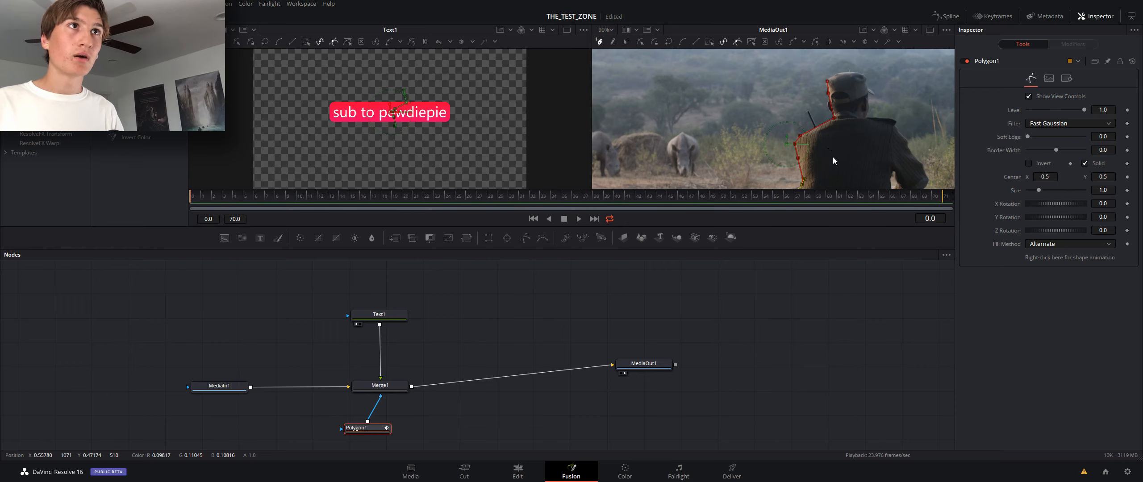
Continue the polygon outline down the left edge of the man's lower back to his waist.
scroll(825, 132, "down", 5)
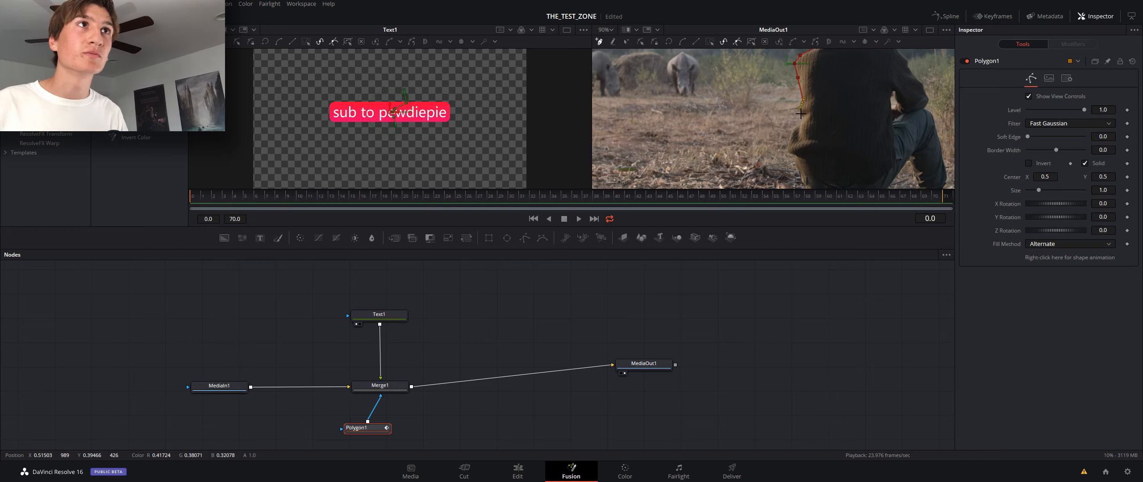
left_click(802, 117)
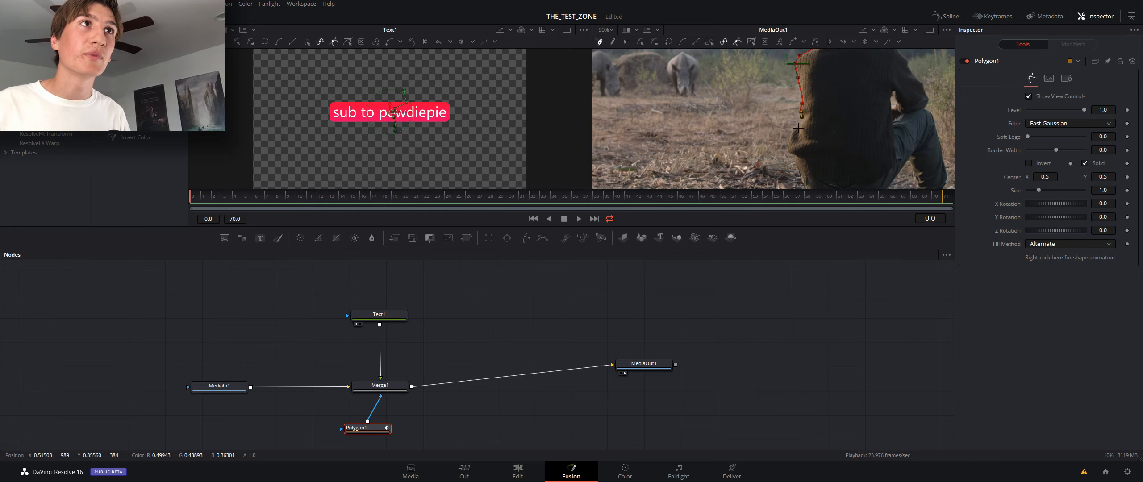
left_click(798, 129)
left_click(794, 131)
scroll(793, 152, "down", 3)
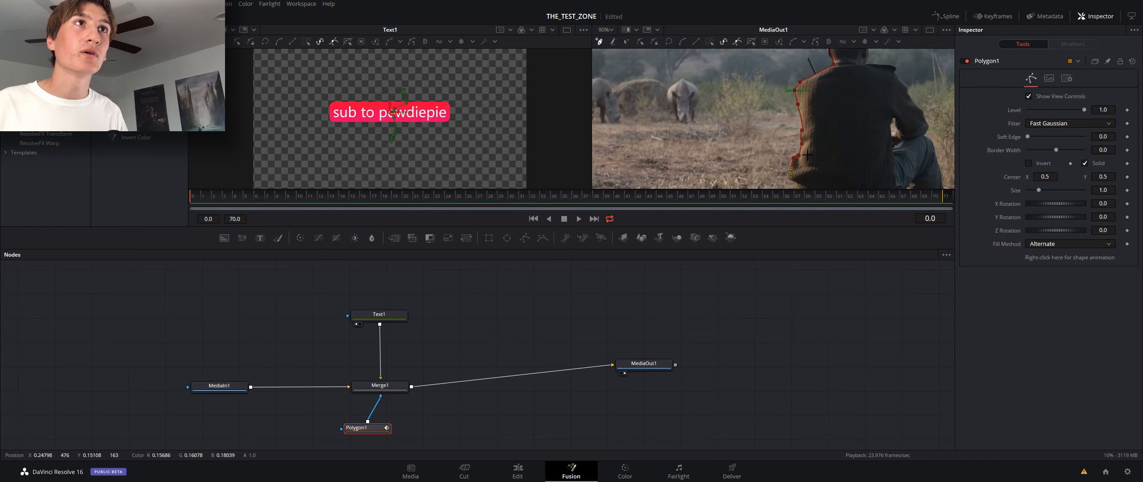
Take the polygon outline outside the frame around the right side of the image and close it at its topmost point.
scroll(808, 154, "down", 2)
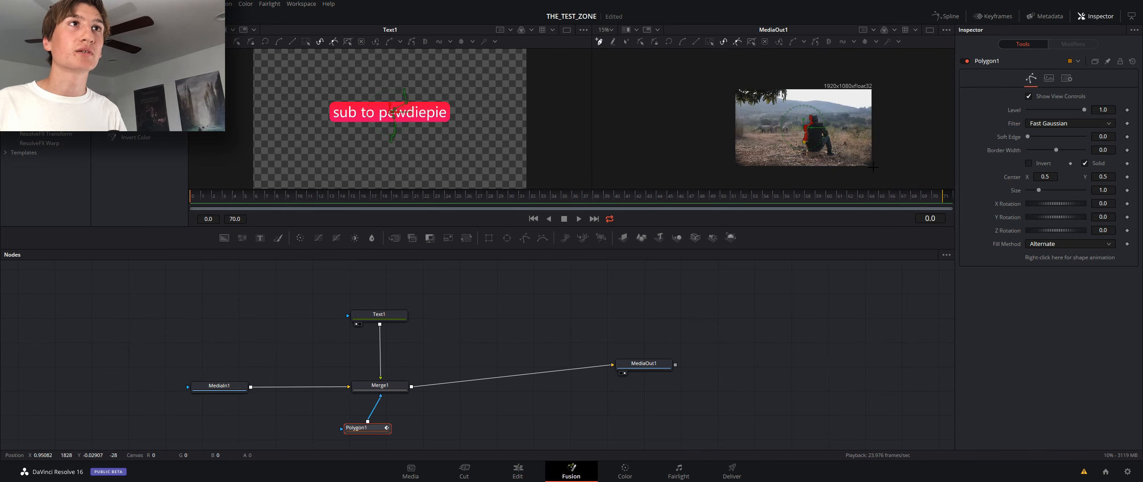
left_click(861, 181)
left_click(921, 109)
left_click(865, 81)
left_click(838, 68)
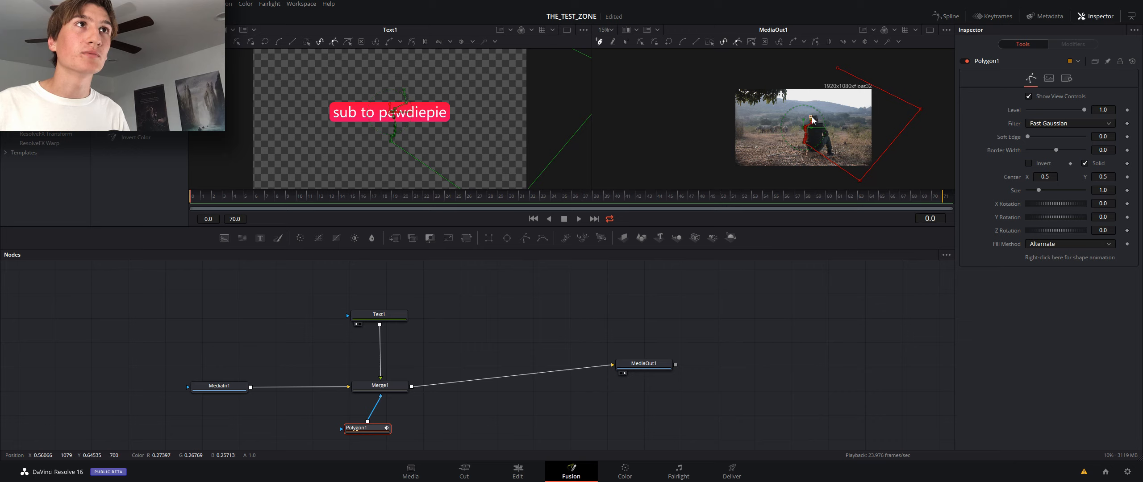
scroll(837, 97, "up", 3)
scroll(842, 92, "down", 2)
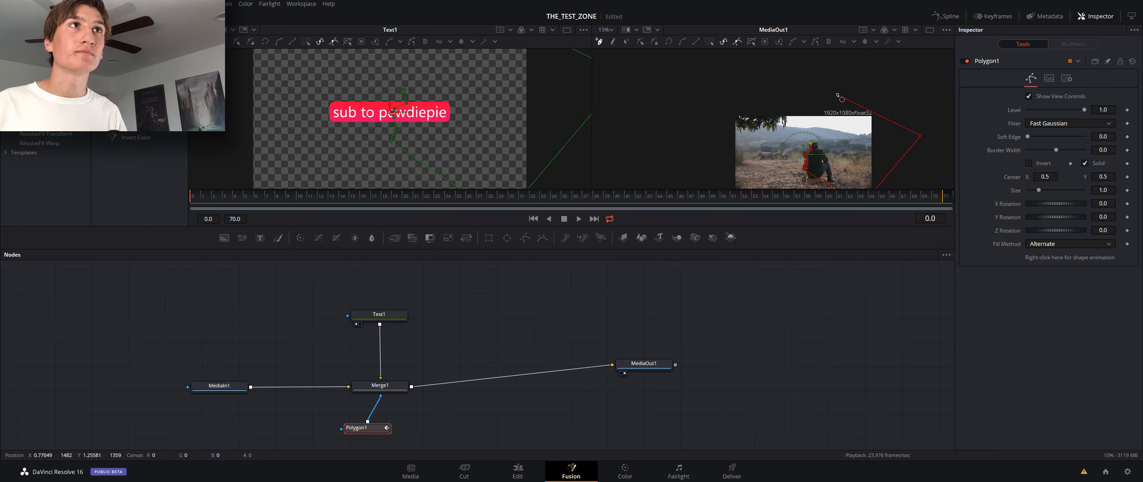
left_click(838, 95)
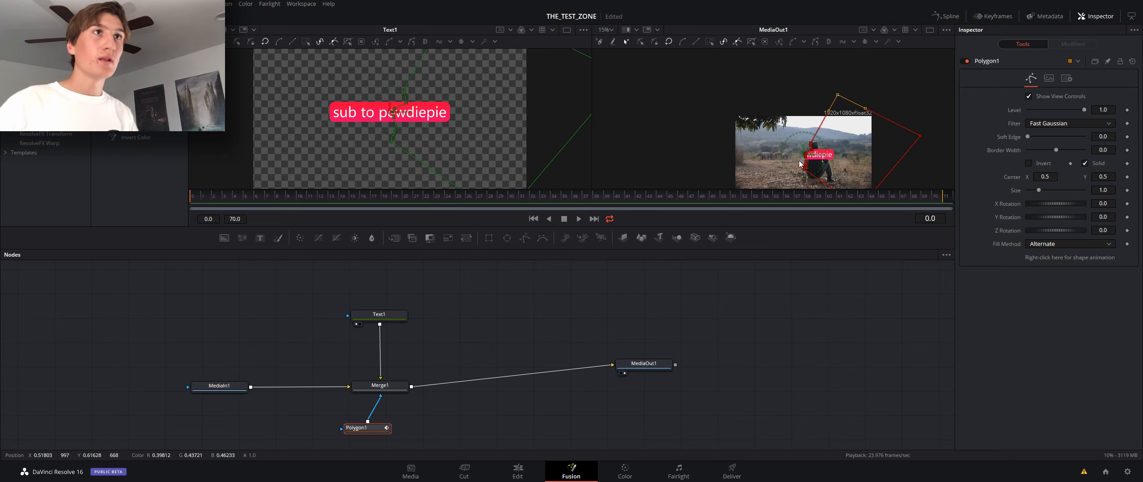
Invert the polygon mask so the title is hidden inside the outlined area.
scroll(808, 160, "up", 2)
scroll(830, 138, "down", 2)
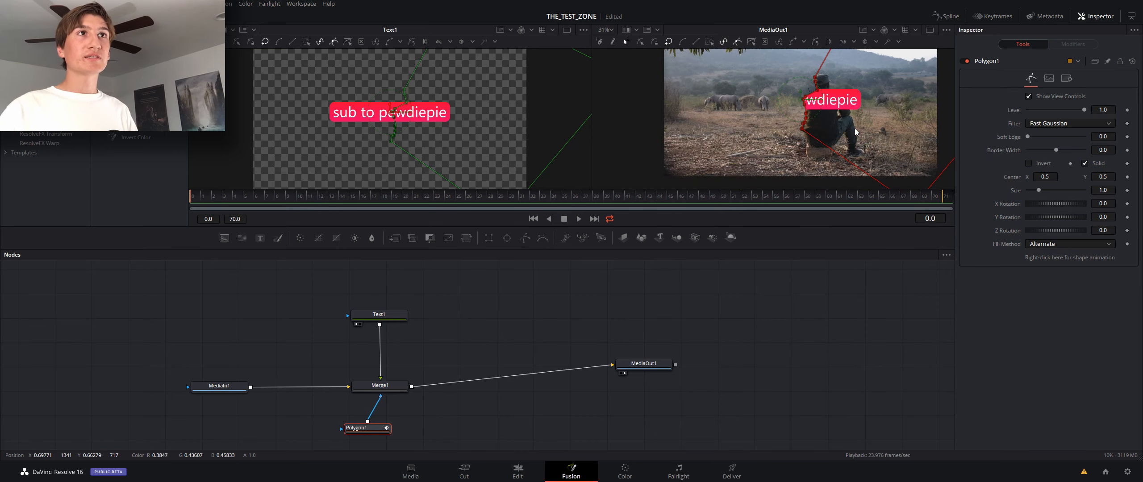
scroll(849, 125, "up", 3)
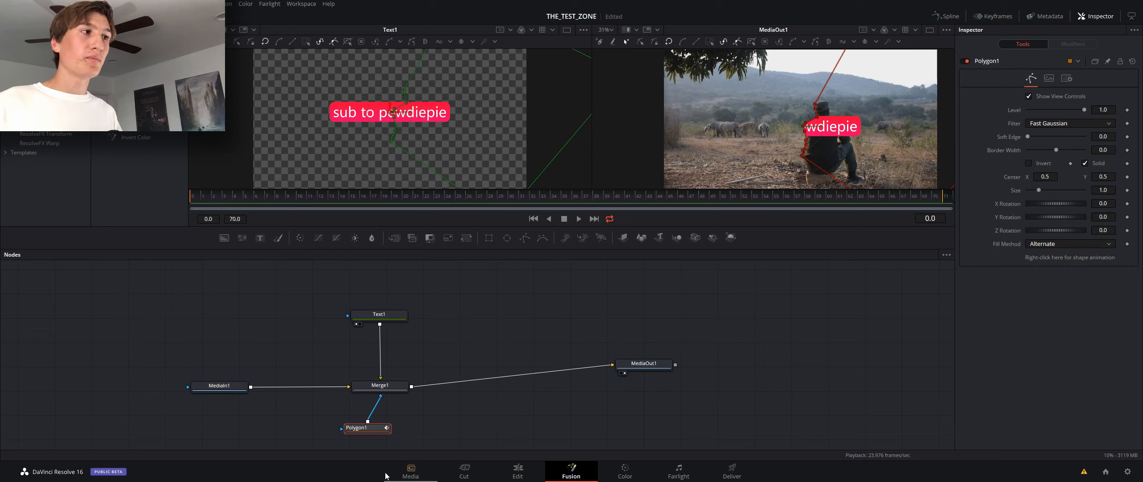
left_click(1030, 163)
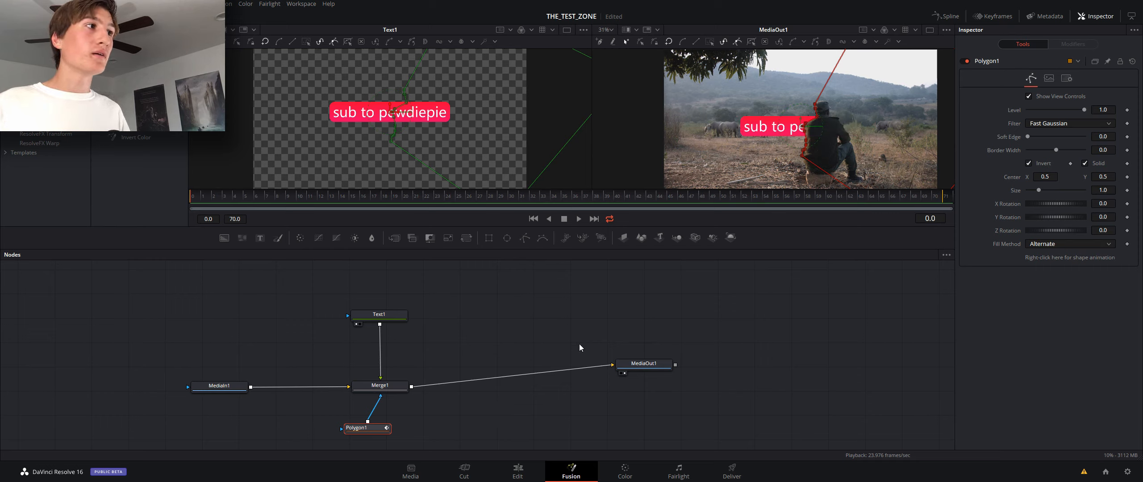
Insert a Transform node between Text1 and Merge1 and arrange the nodes in a vertical line above the merge.
left_click(379, 315)
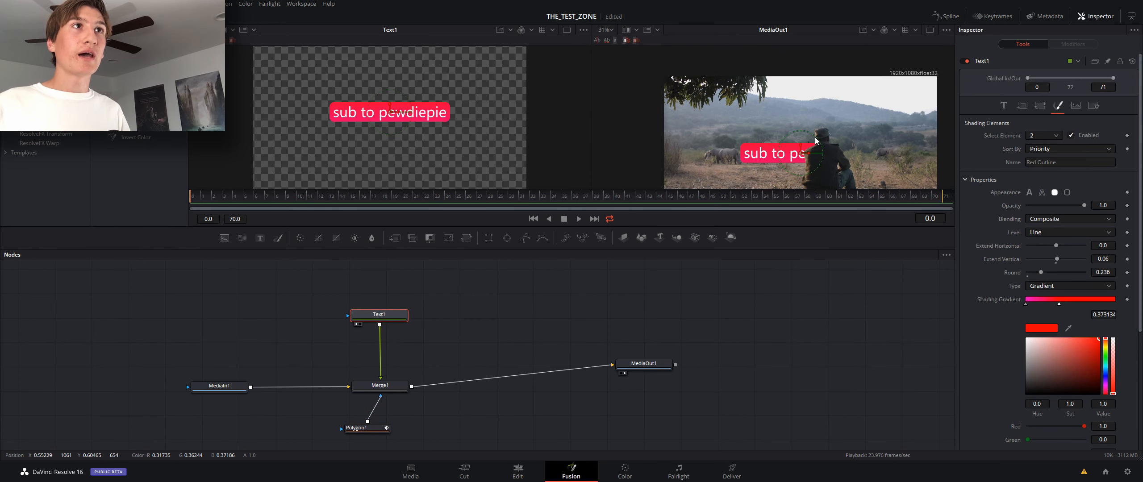
scroll(833, 134, "down", 2)
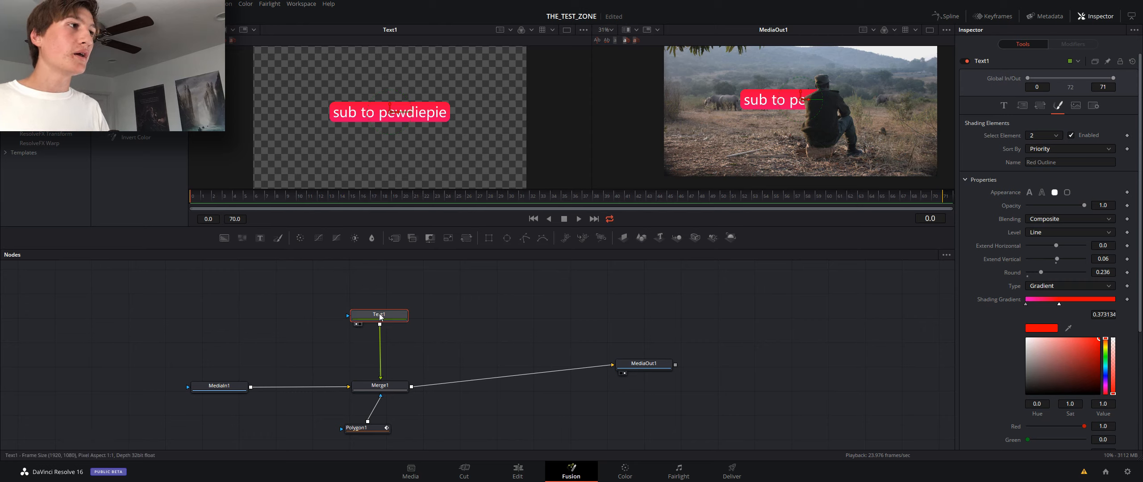
left_click_drag(378, 317, 381, 319)
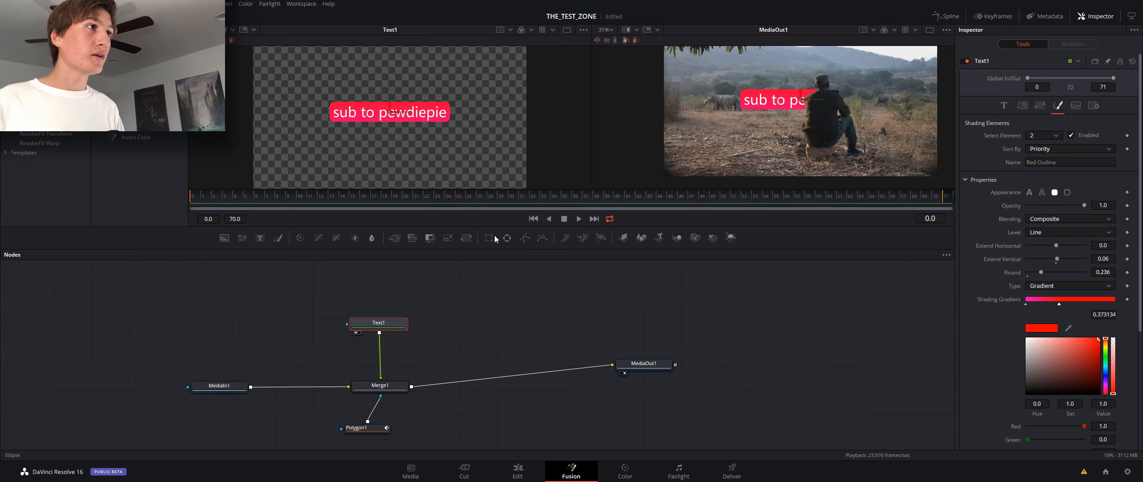
left_click(467, 239)
left_click_drag(393, 324, 388, 313)
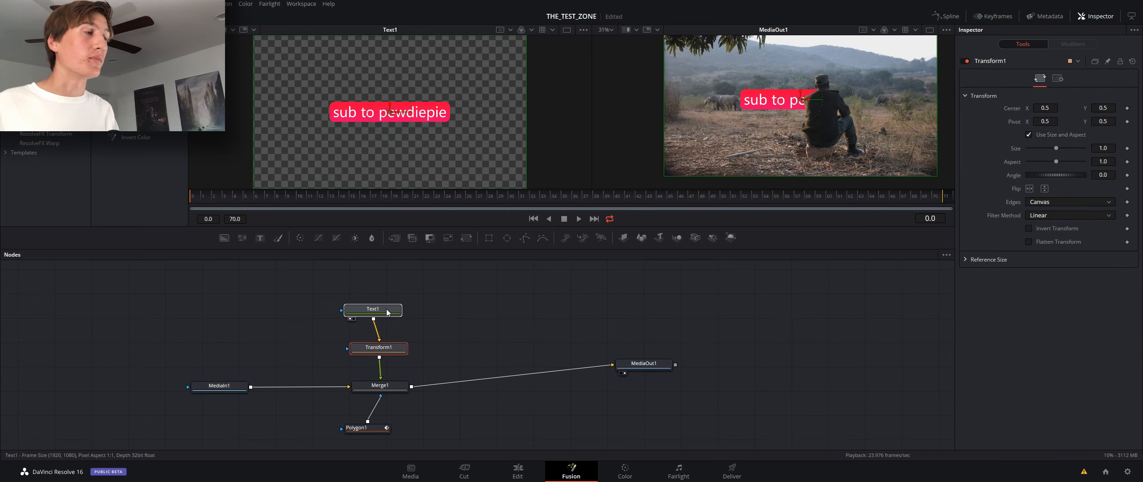
left_click_drag(384, 347, 385, 352)
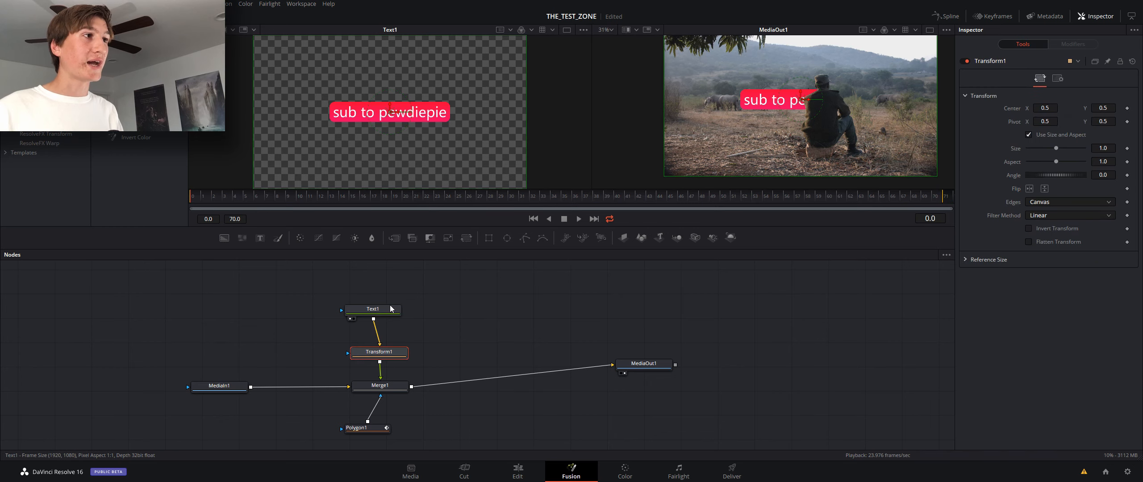
left_click_drag(387, 315, 396, 318)
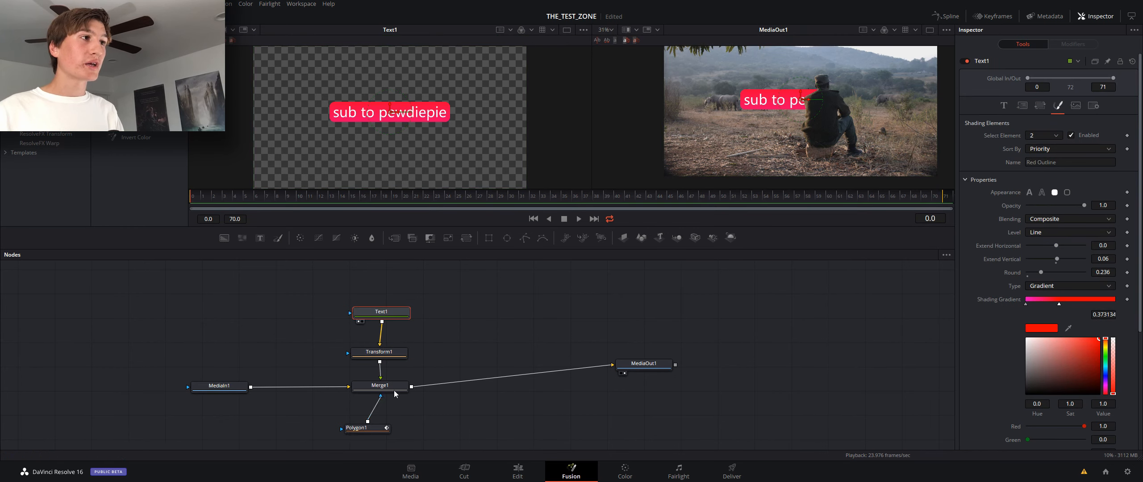
Try moving the title to the left with Transform1's center control in the image, and undo the move.
left_click(388, 355)
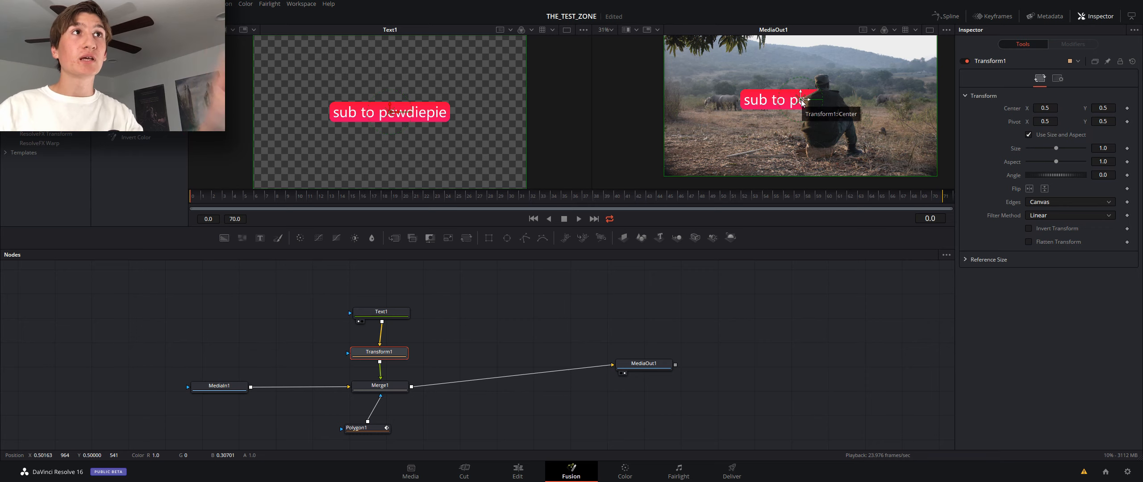
left_click_drag(803, 102, 750, 112)
key("ctrl+z")
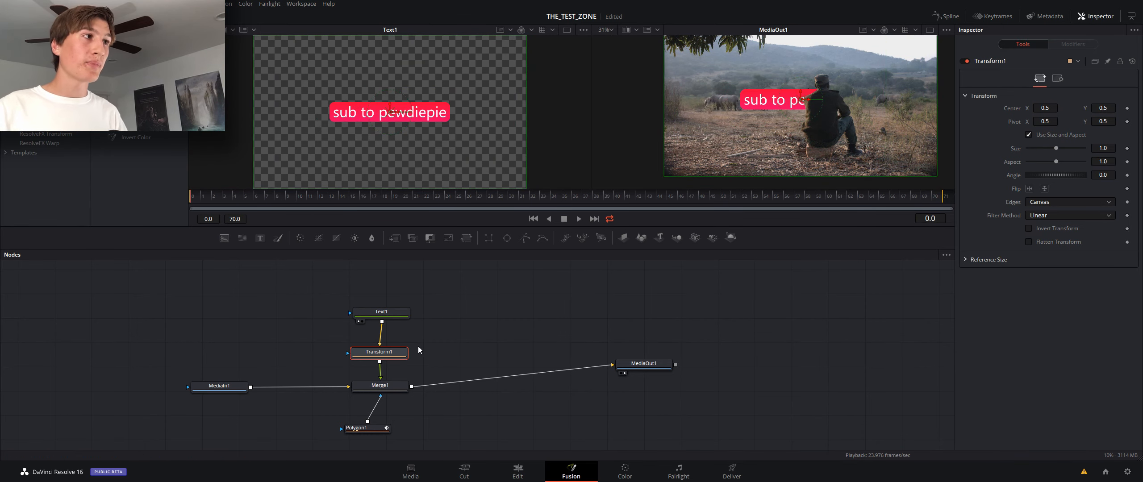
At frame 0, keyframe Transform1's Center and move the title behind the man to X 0.802287, Y 0.430232.
left_click(218, 195)
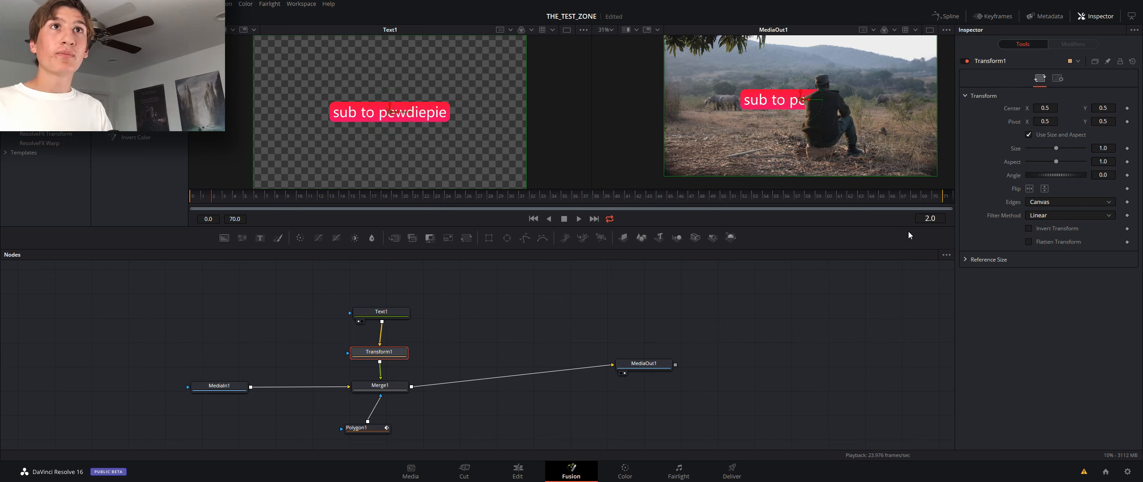
left_click_drag(217, 197, 310, 197)
left_click_drag(544, 194, 199, 195)
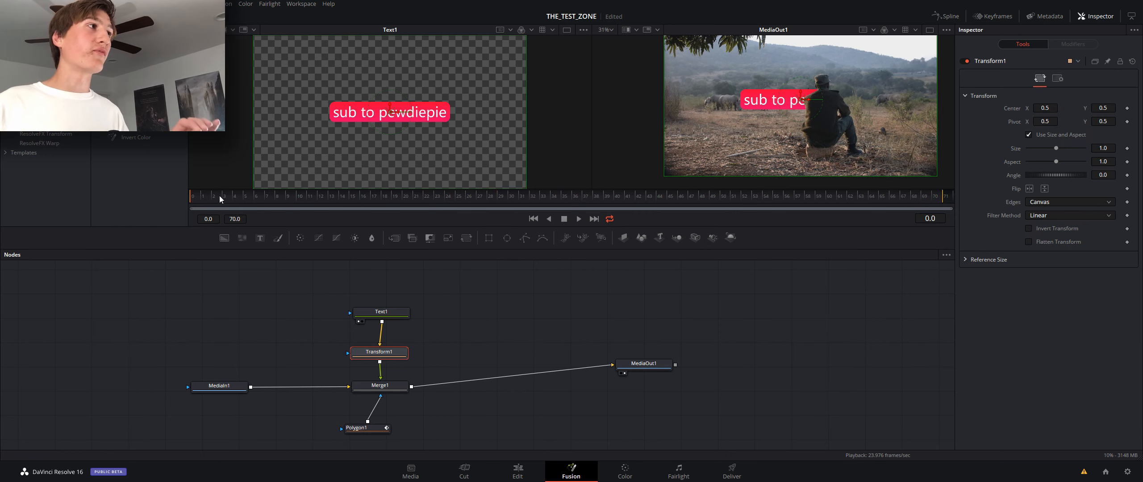
left_click_drag(220, 197, 148, 207)
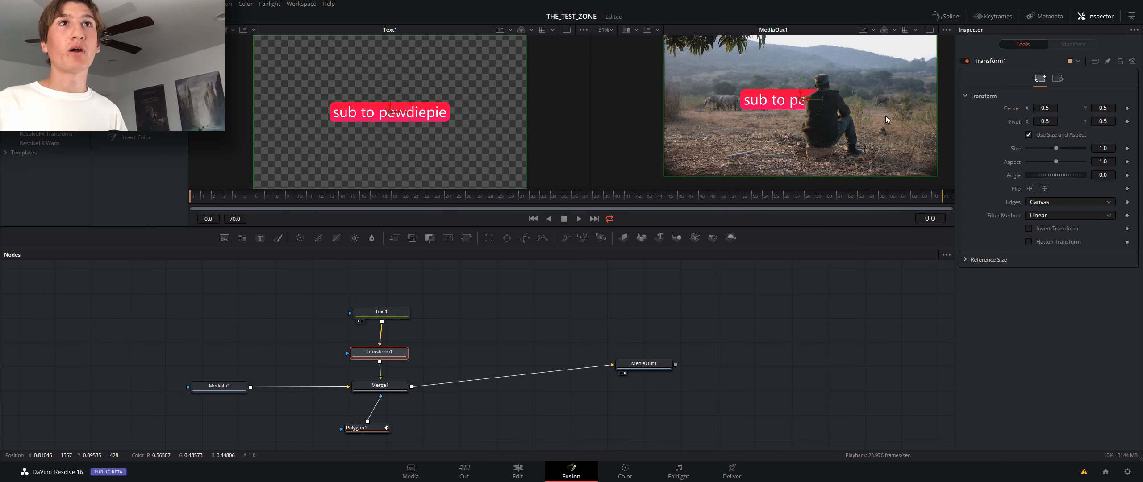
left_click(1128, 108)
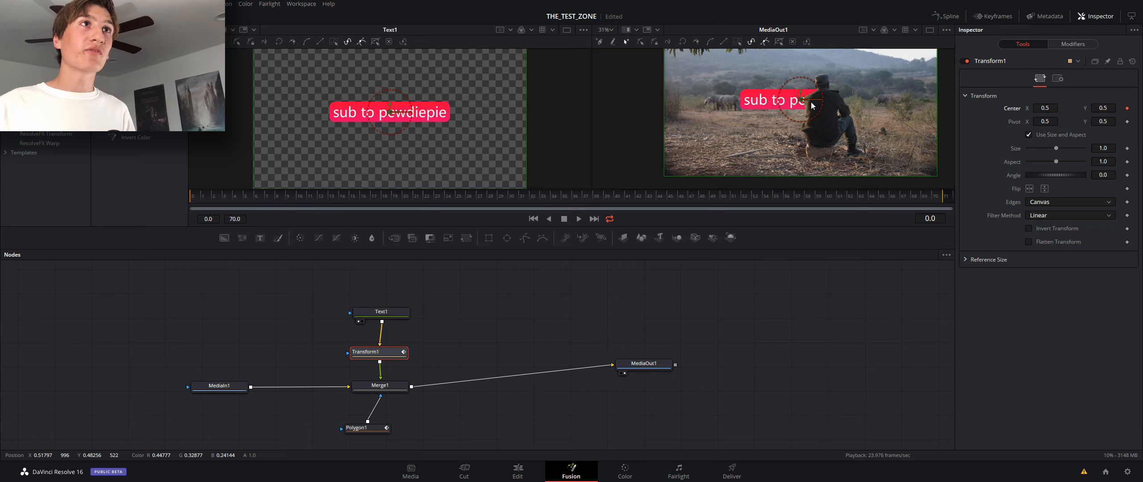
left_click_drag(807, 100, 884, 102)
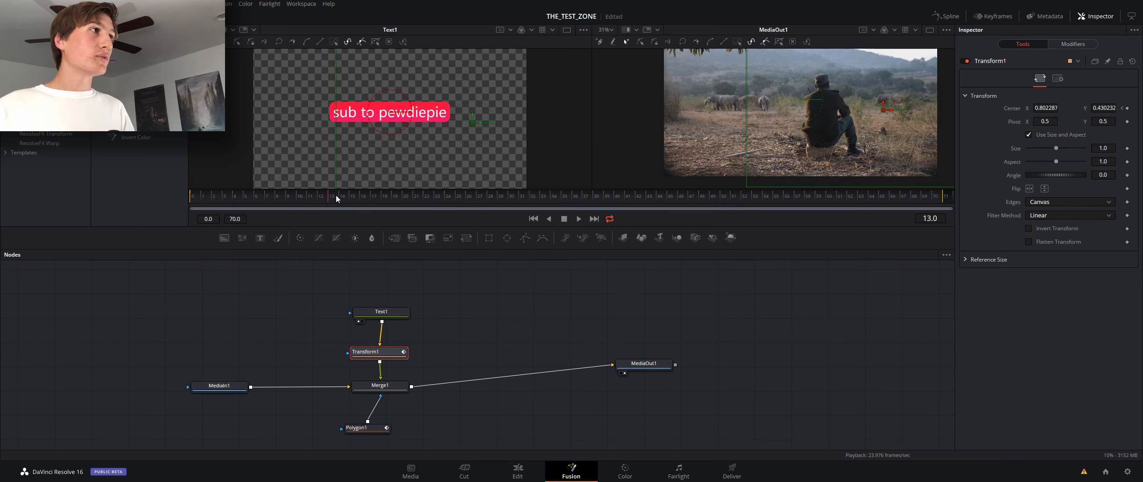
At frame 20, move the title out to the man's left with Transform1's Center at X 0.259803, Y 0.430232, and save the project.
left_click_drag(385, 200, 414, 199)
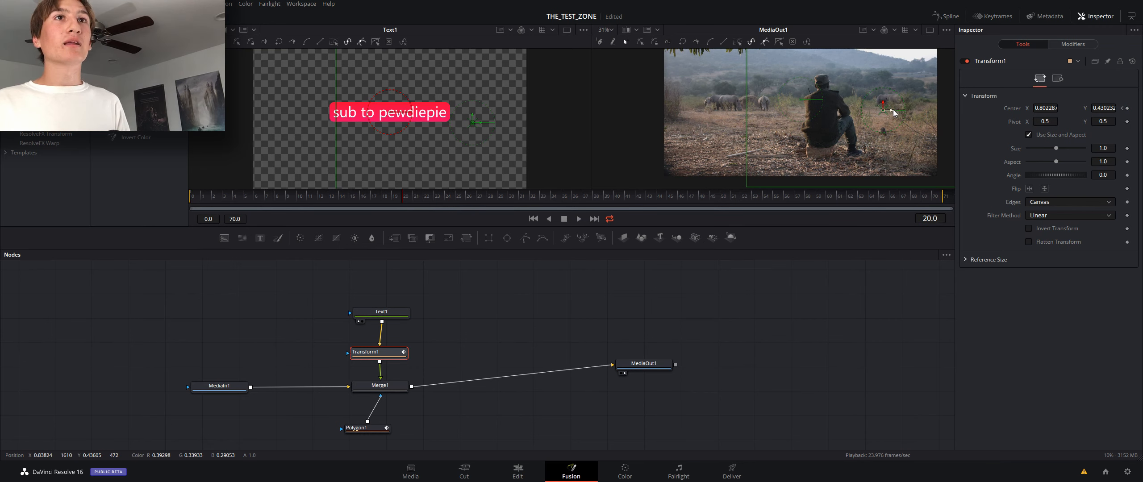
left_click_drag(893, 109, 743, 120)
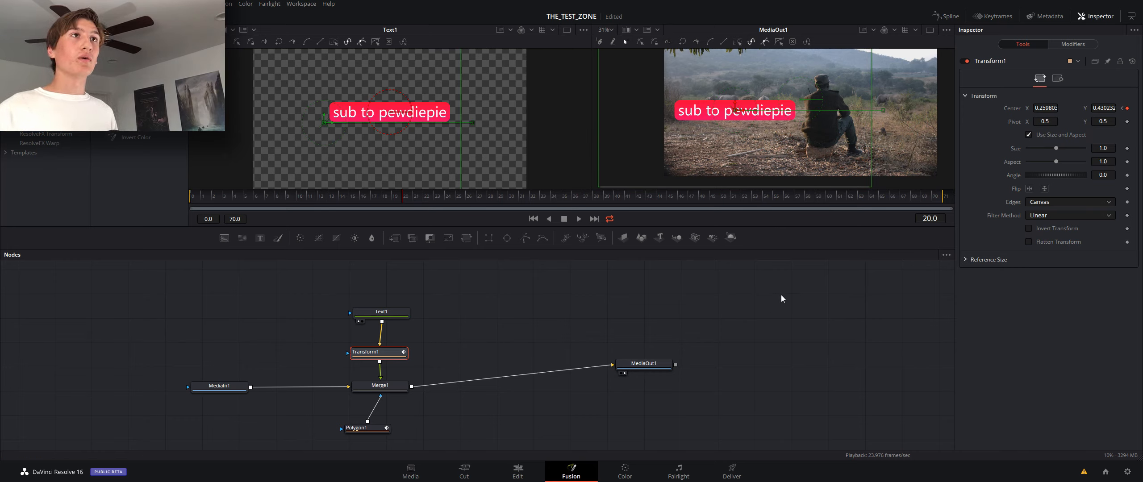
key("ctrl+s")
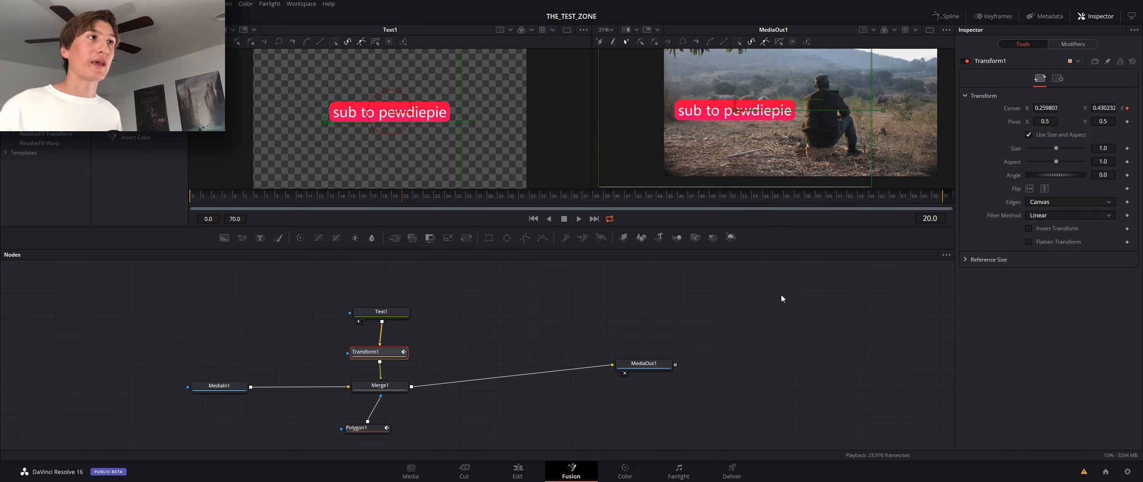
Play back the title's slide-out animation and return to frame 0.
key("space")
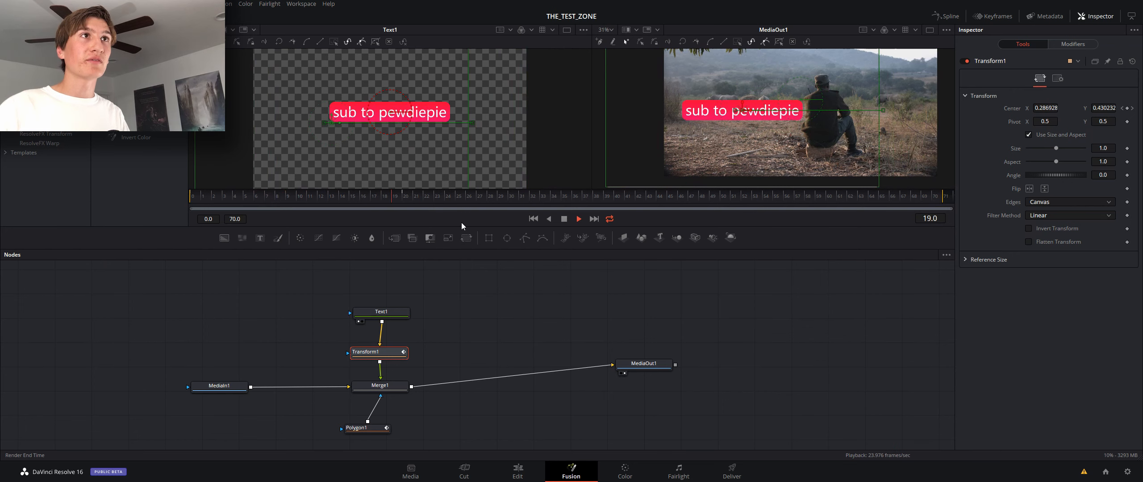
key("space")
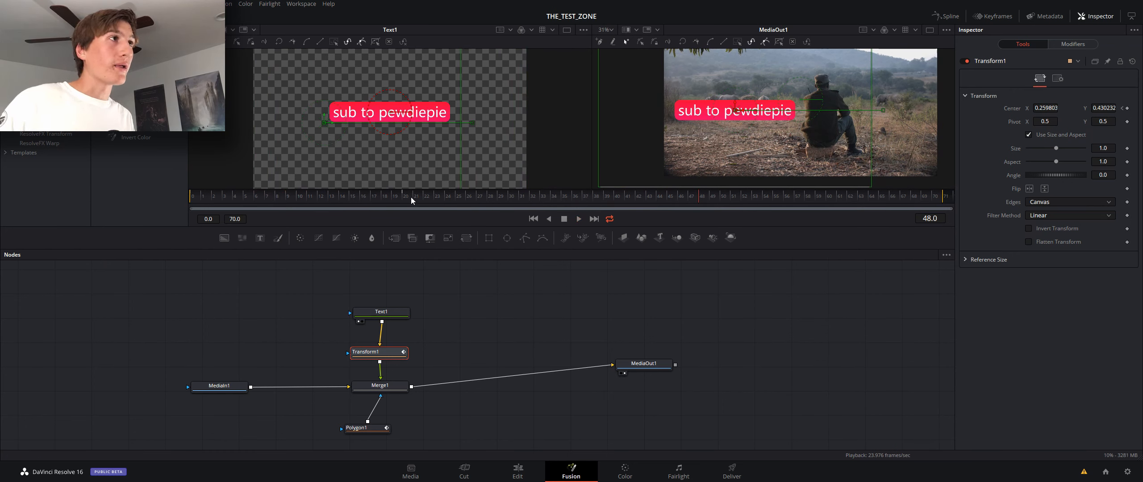
left_click_drag(410, 198, 165, 229)
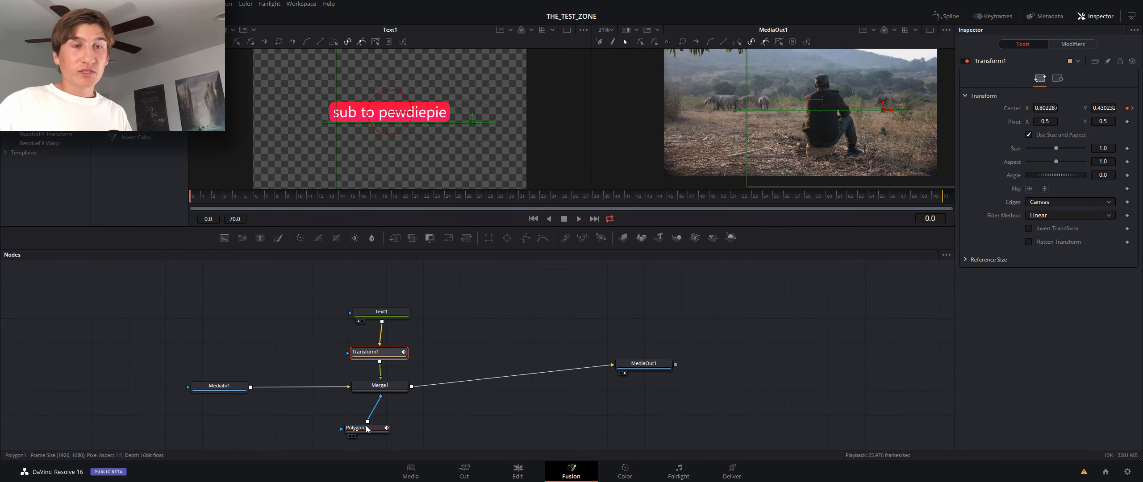
Tidy the node tree by lining up Polygon1, Text1 and Transform1 with Merge1, selecting each node to review its settings.
left_click_drag(367, 430, 382, 430)
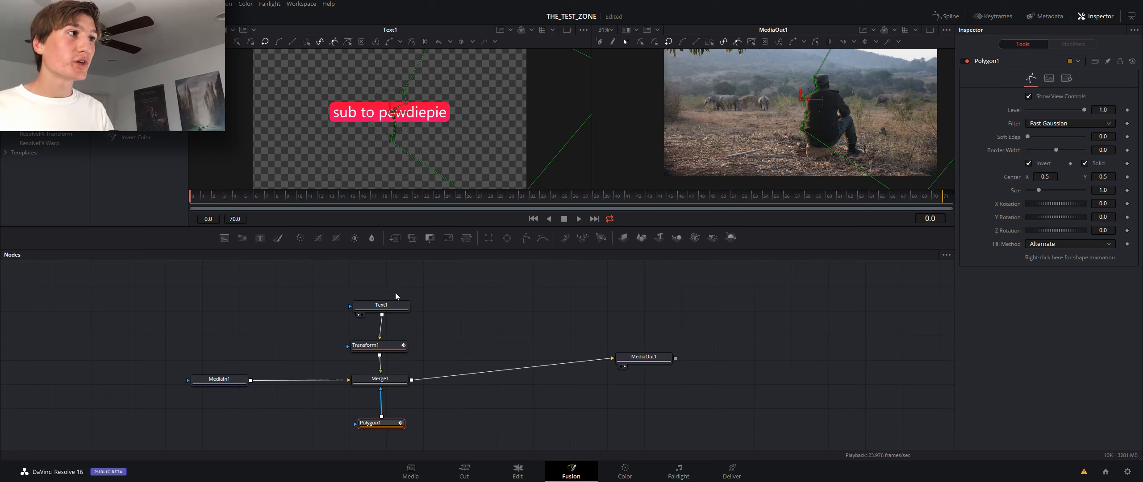
mouse_move(383, 307)
left_mouse_down()
mouse_move(384, 292)
mouse_move(379, 303)
left_mouse_up()
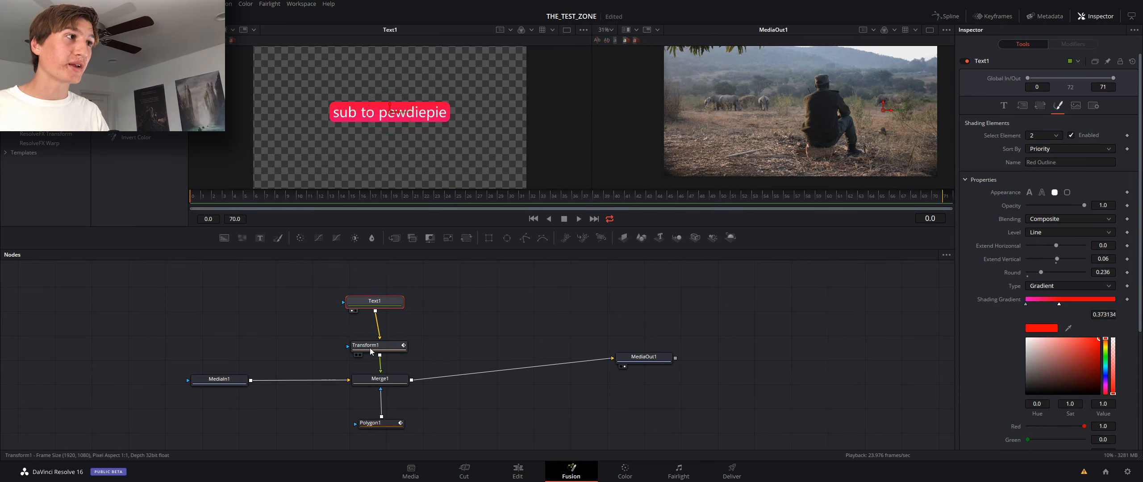
mouse_move(370, 348)
left_mouse_down()
mouse_move(360, 341)
mouse_move(380, 335)
mouse_move(372, 347)
left_mouse_up()
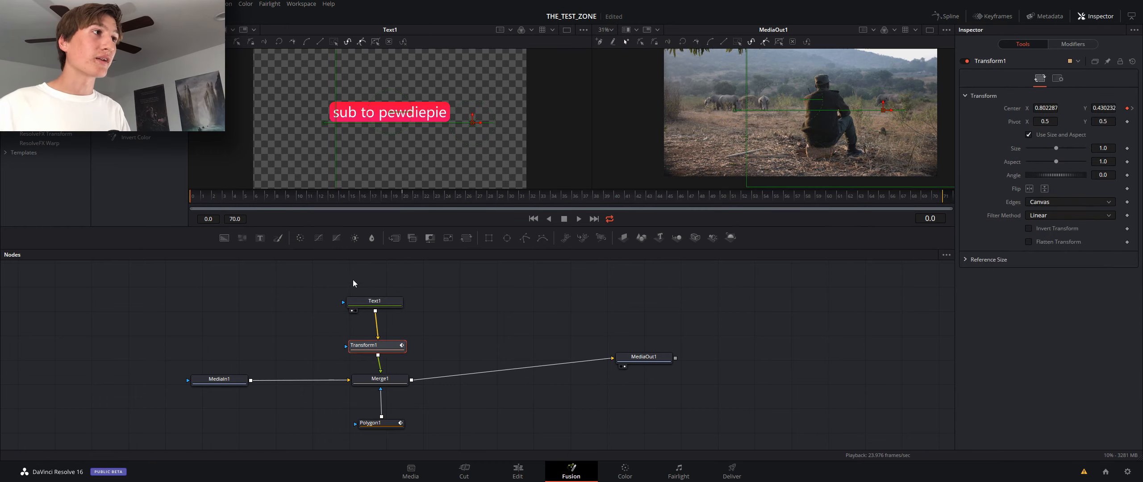
left_click(383, 384)
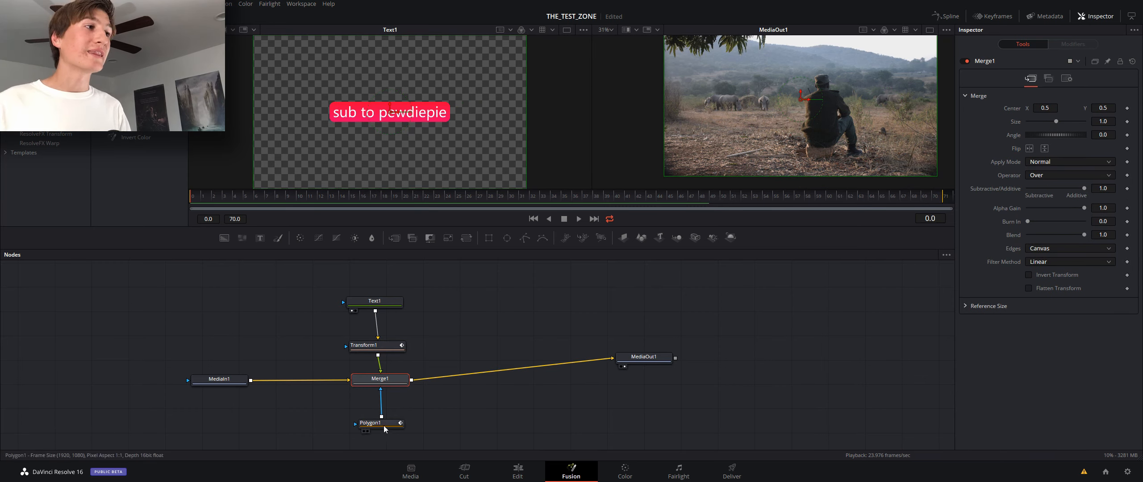
left_click_drag(382, 426, 380, 430)
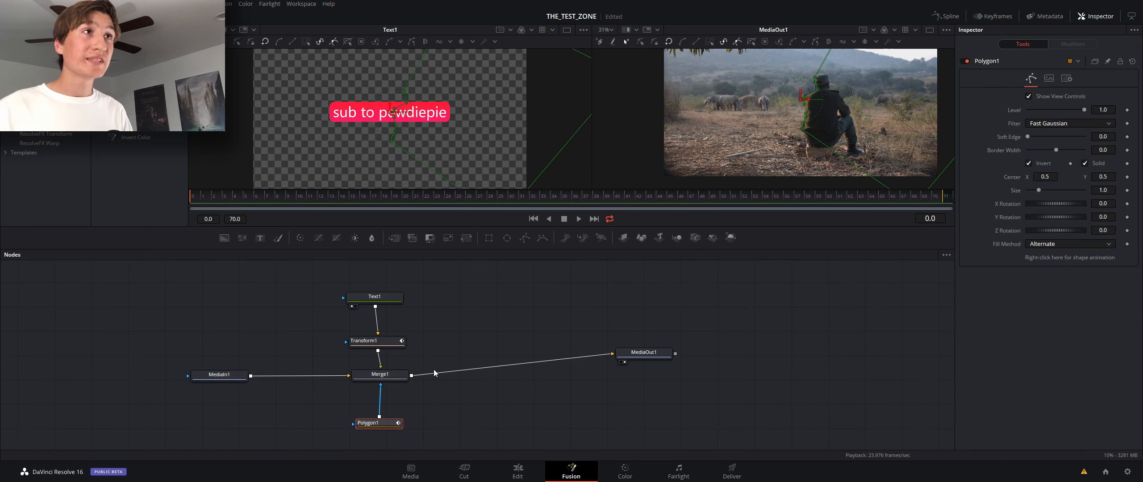
Scrub the title animation to frame 8 and play the second clip from its start on the Edit page.
left_click_drag(233, 197, 275, 196)
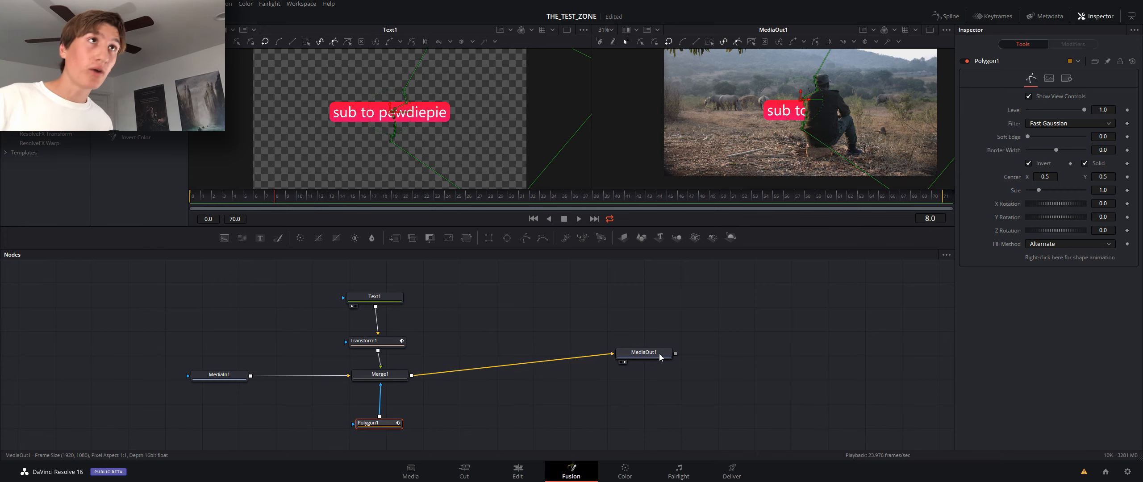
left_click(517, 476)
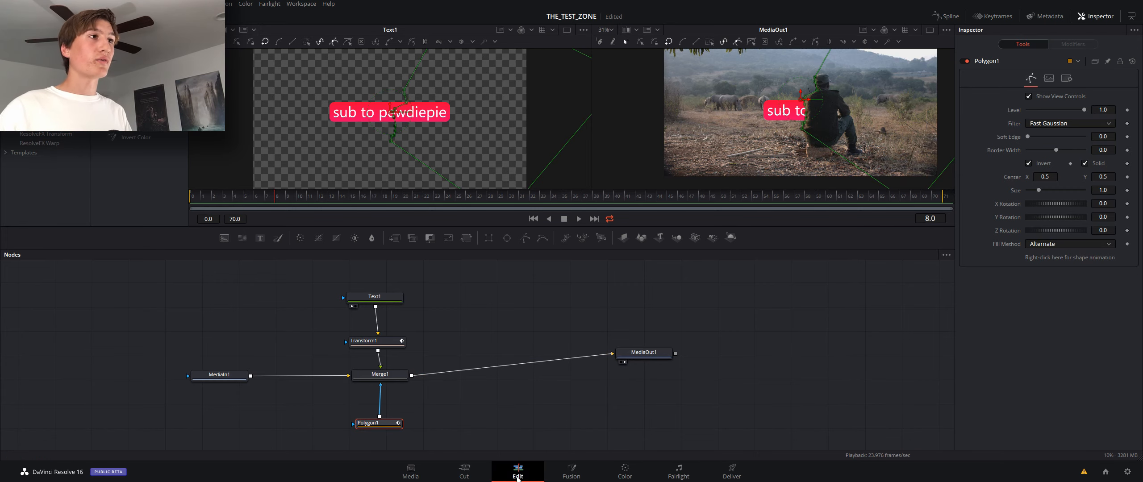
left_click(502, 275)
key("space")
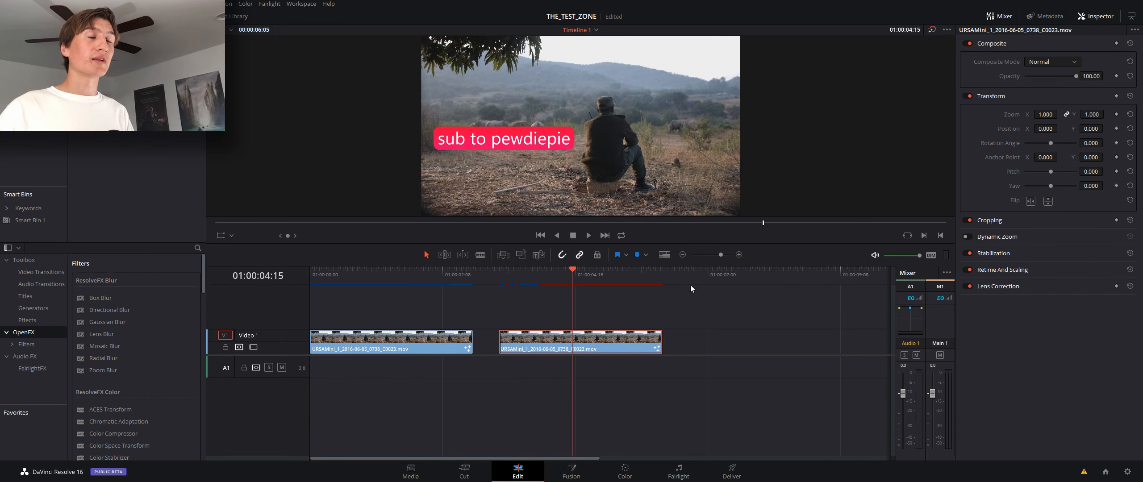
Back in Fusion, set Polygon1's Soft Edge to 0.011 and scrub to frame 13 to check the mask edge.
left_click(577, 477)
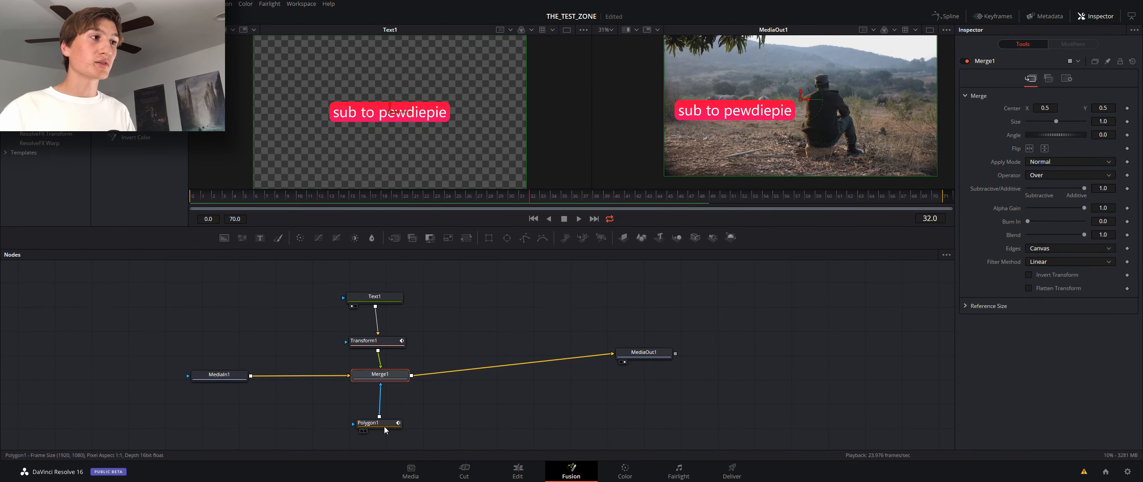
left_click(384, 424)
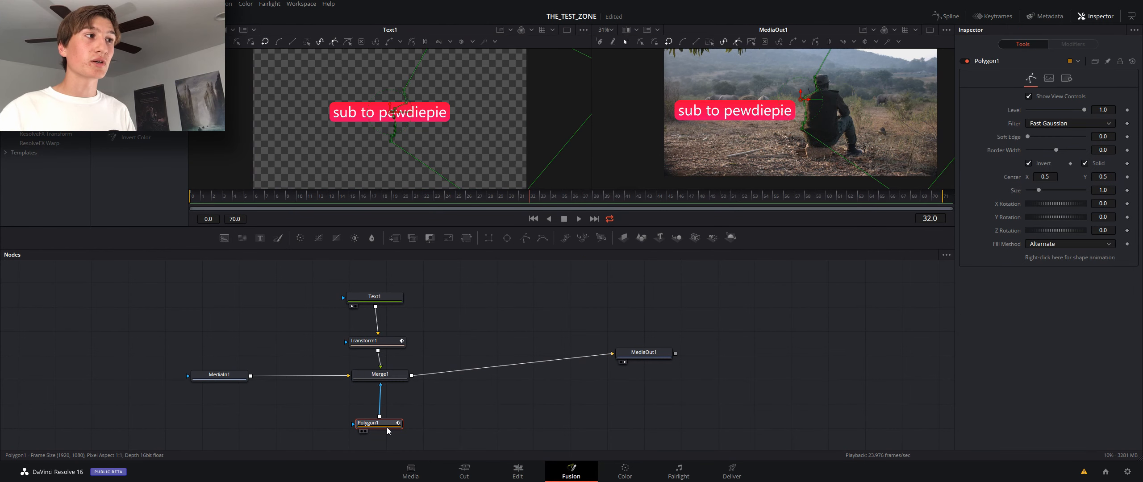
left_click(1030, 137)
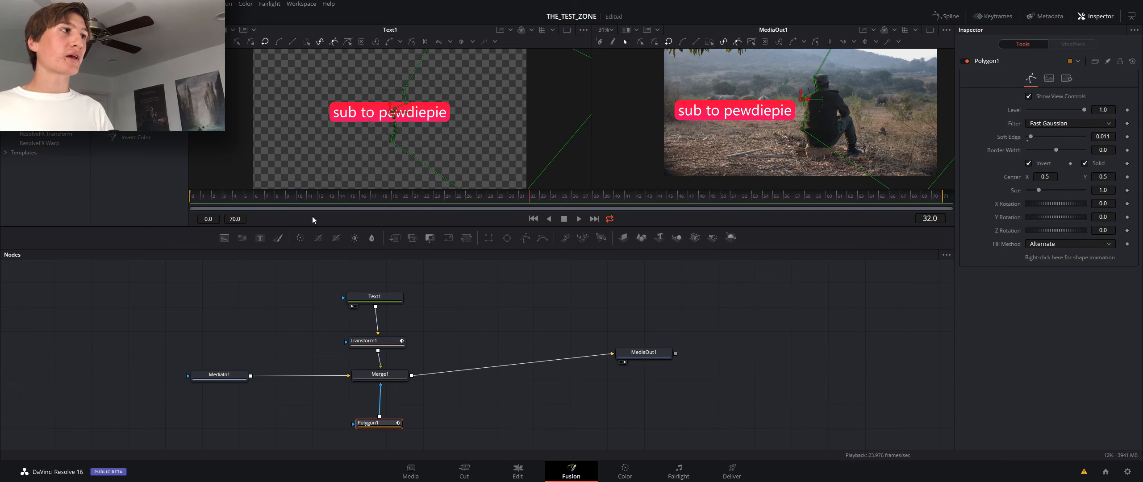
left_click_drag(476, 195, 333, 209)
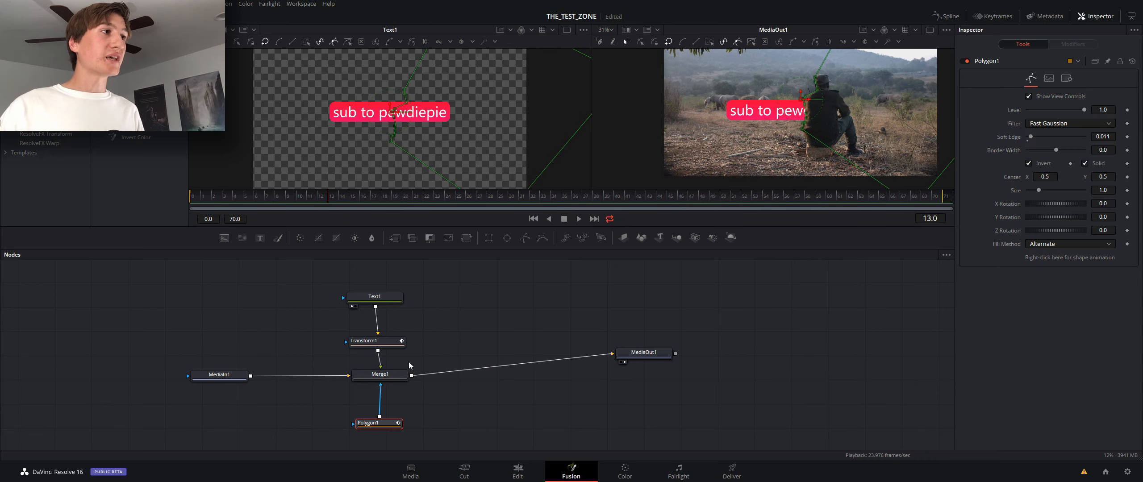
Select Transform1 and play the title's slide-out from frame 0 to judge its motion.
left_click(377, 343)
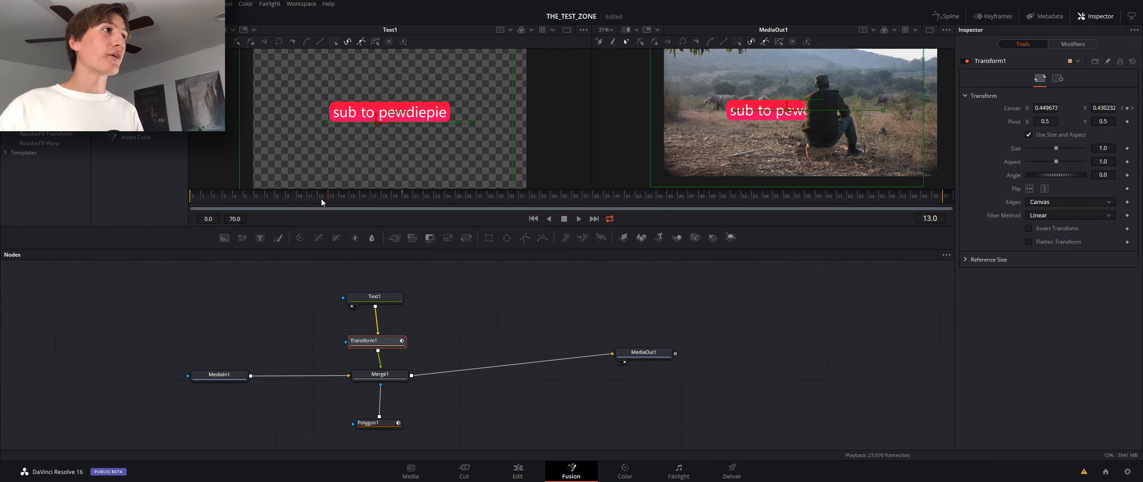
left_click_drag(323, 198, 149, 214)
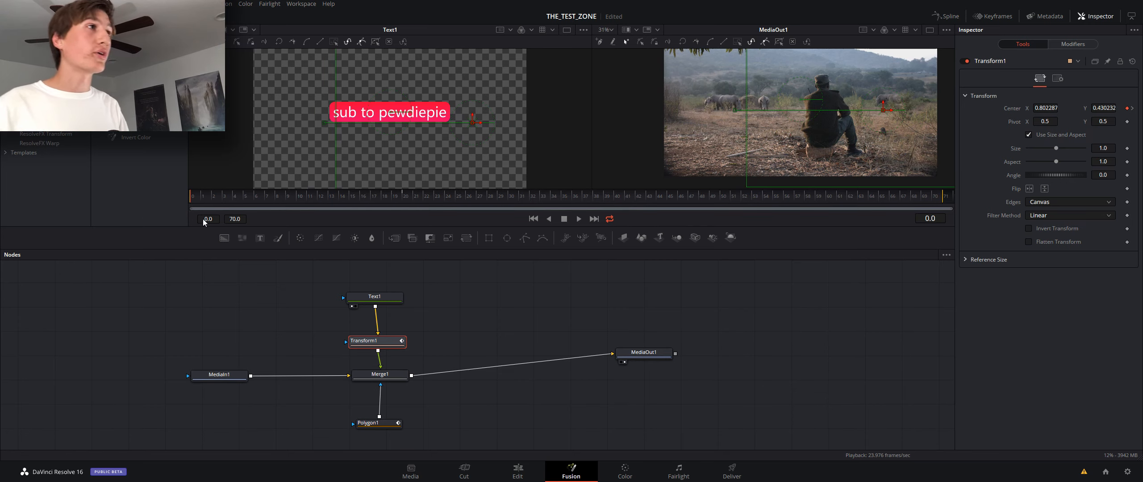
key("space")
key("space")
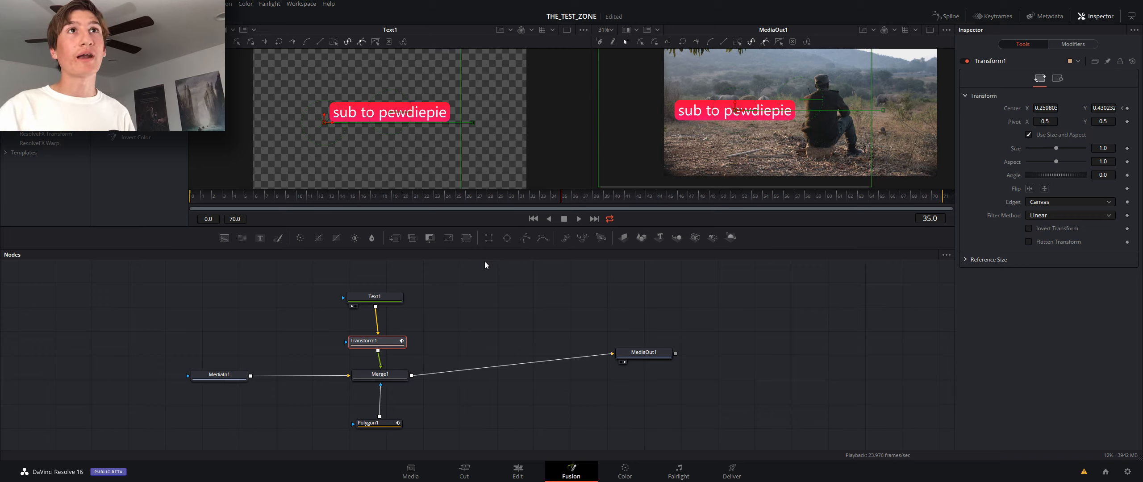
In the Keyframes editor, apply Smooth to Transform1's Center displacement keyframe at frame 20 and scrub to that frame.
left_click(1005, 16)
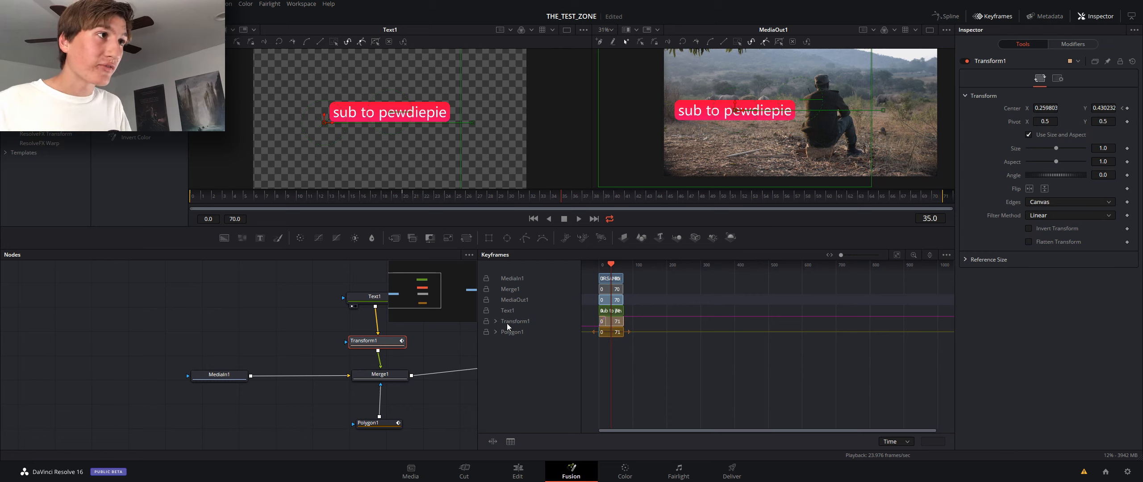
left_click(496, 322)
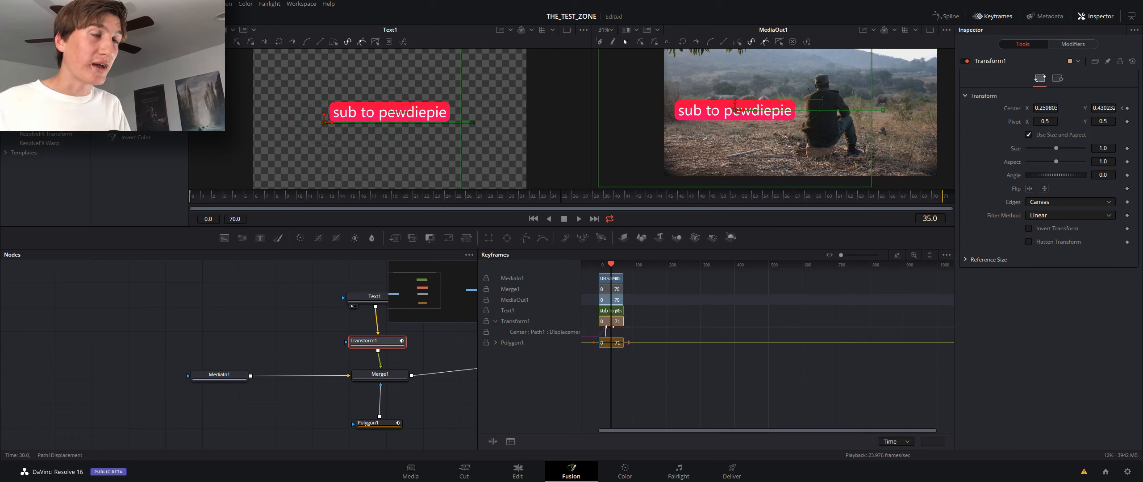
scroll(614, 331, "up", 5)
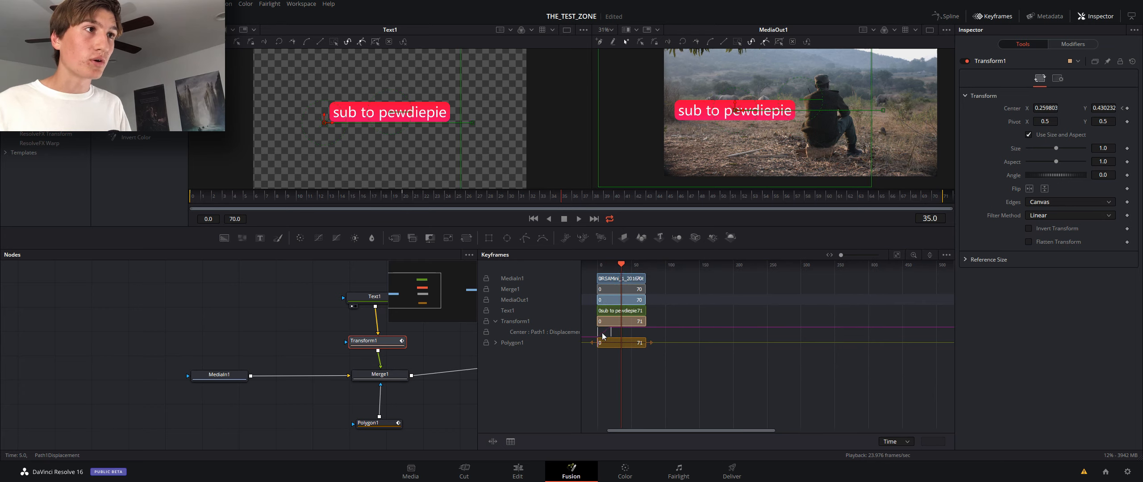
scroll(623, 332, "up", 2)
left_click_drag(629, 432, 619, 431)
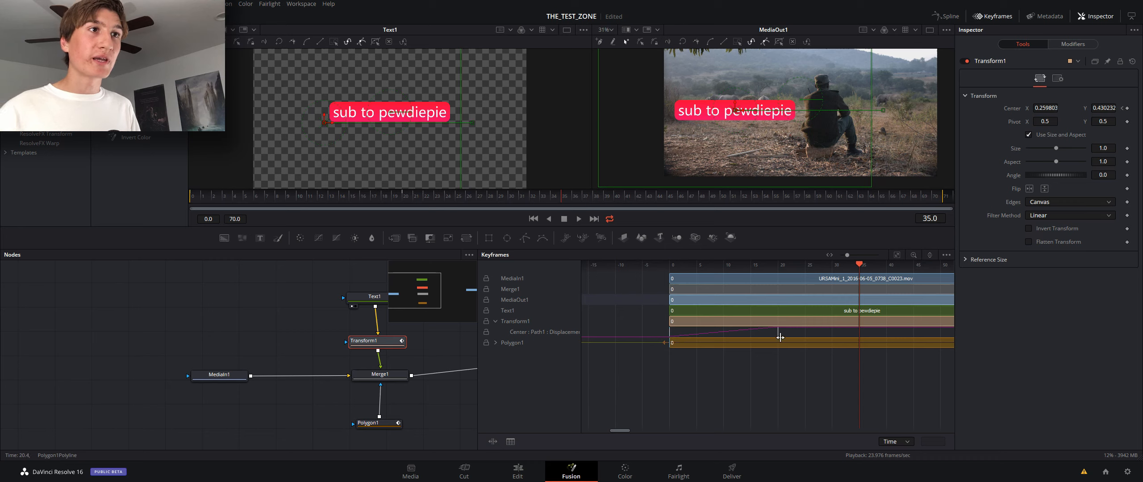
right_click(777, 337)
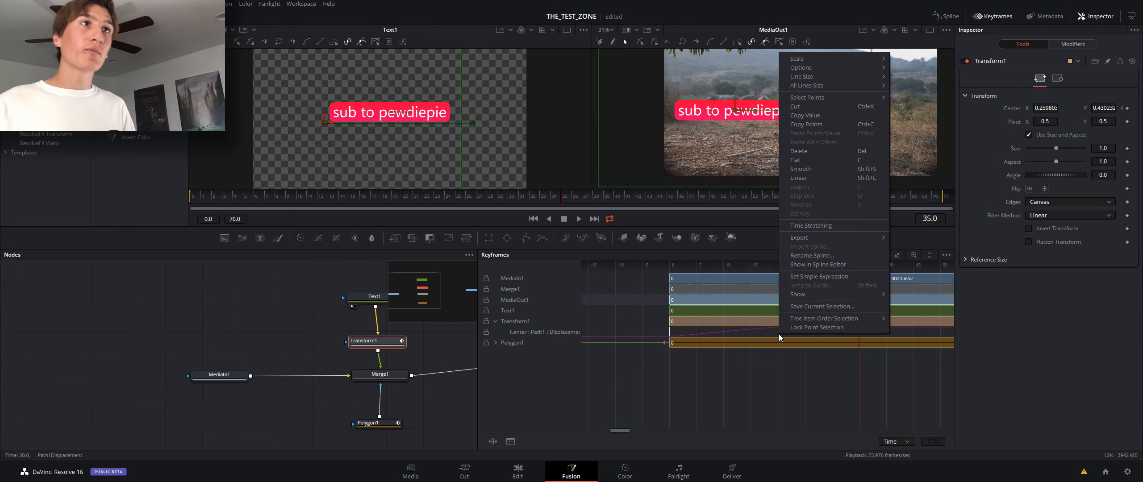
left_click(803, 169)
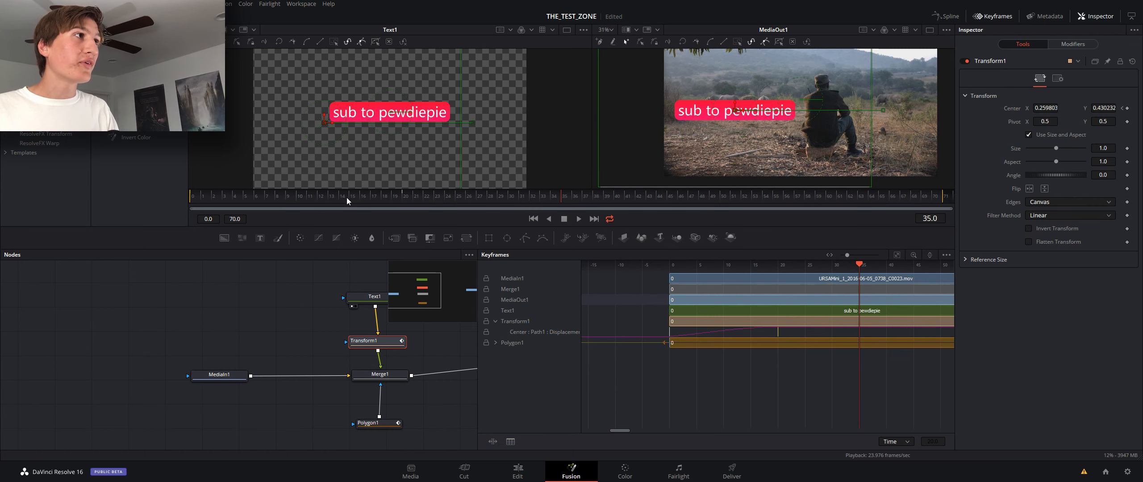
left_click_drag(347, 199, 694, 326)
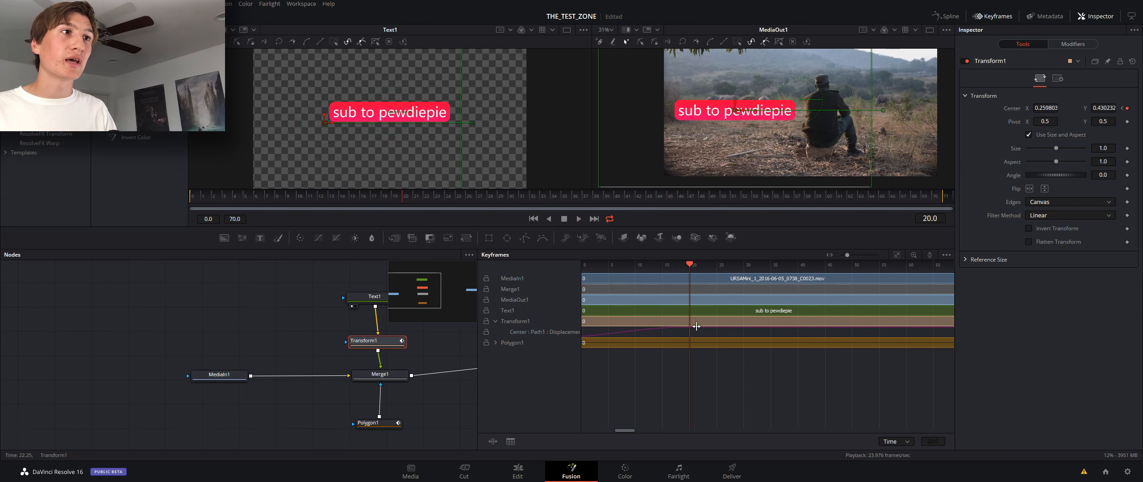
Play the second clip from its start on the Edit page to review the smoothed title animation.
left_click(519, 472)
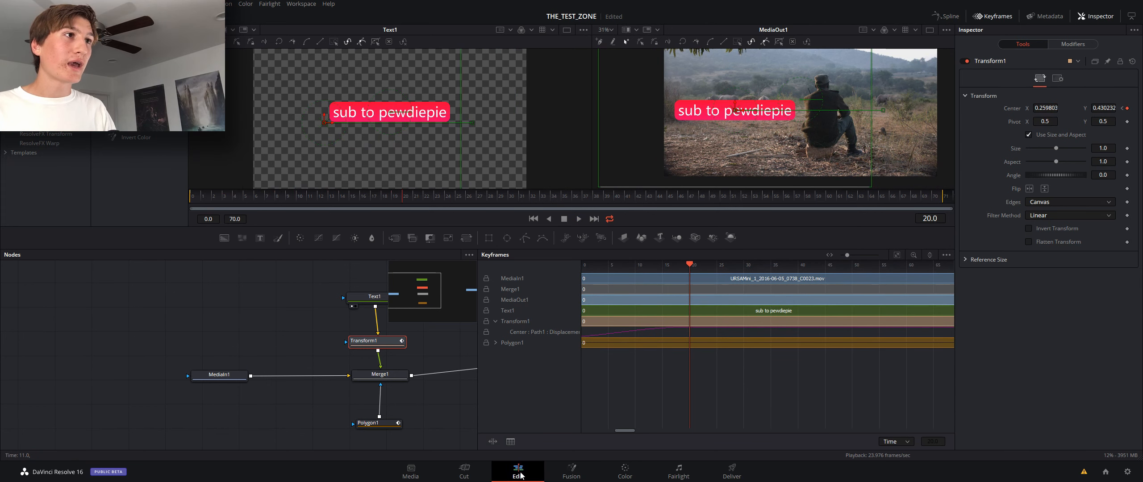
key("space")
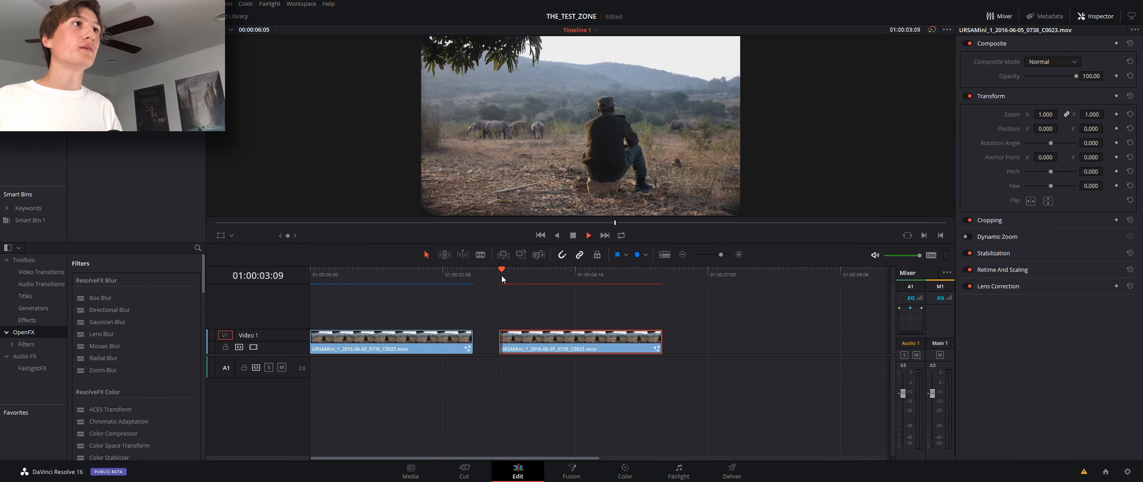
key("space")
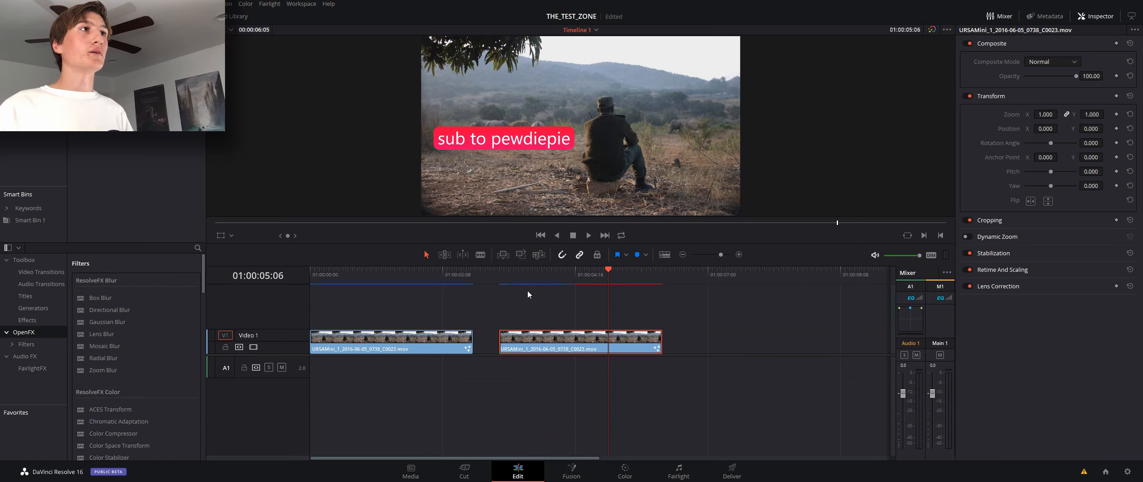